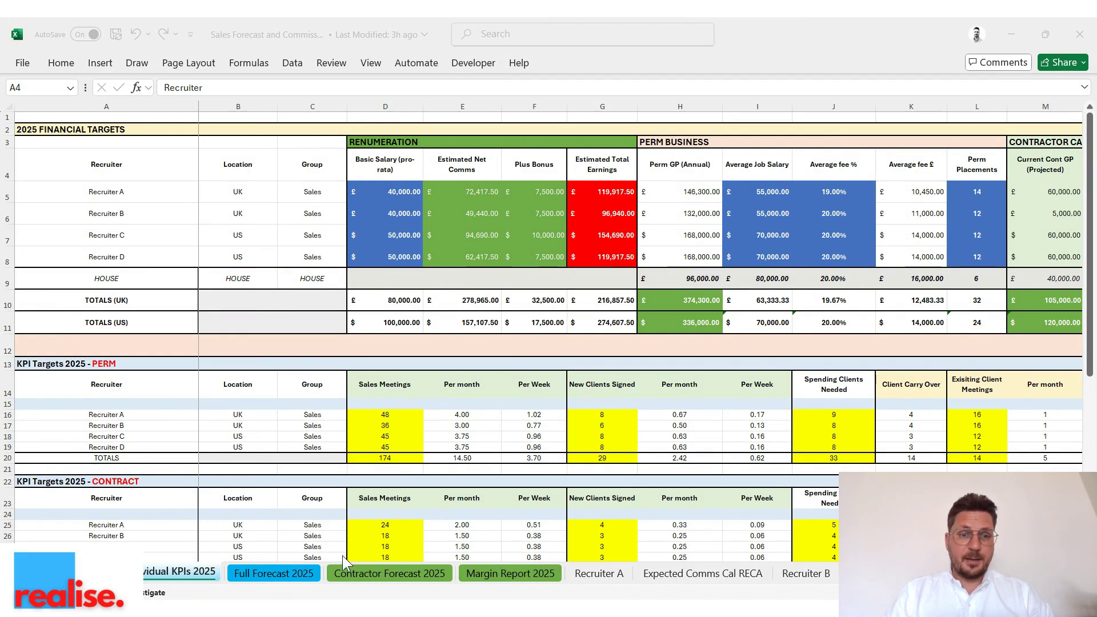
- Review the placement list and the company, team, recruiter, quarterly and monthly billing summaries on the Full Forecast 2025 sheet
left_click(276, 574)
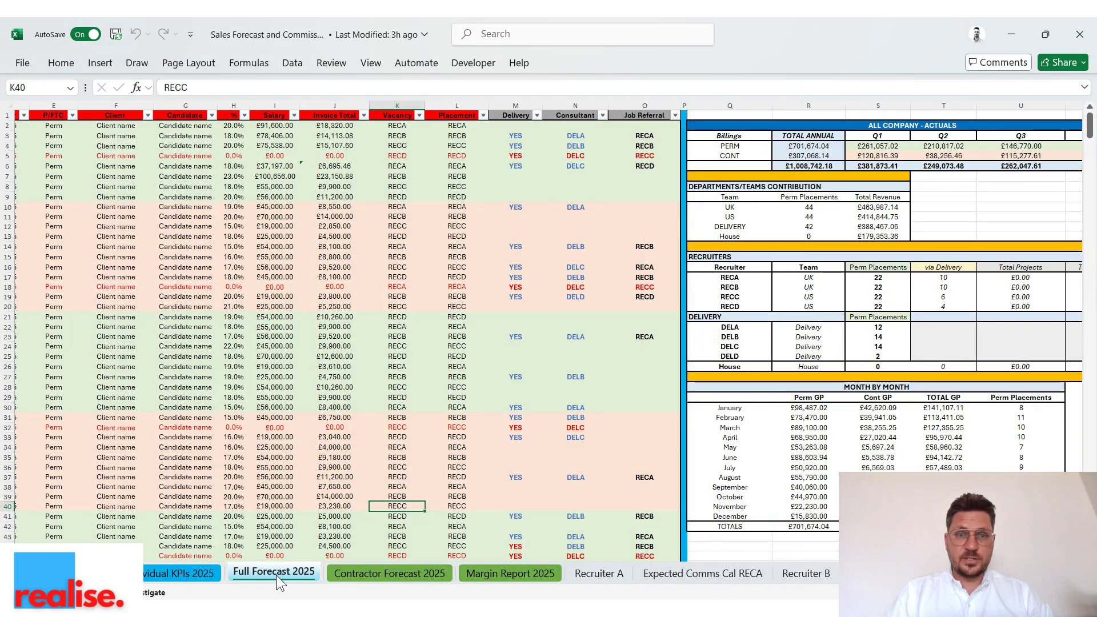
scroll(577, 504, "right", 3)
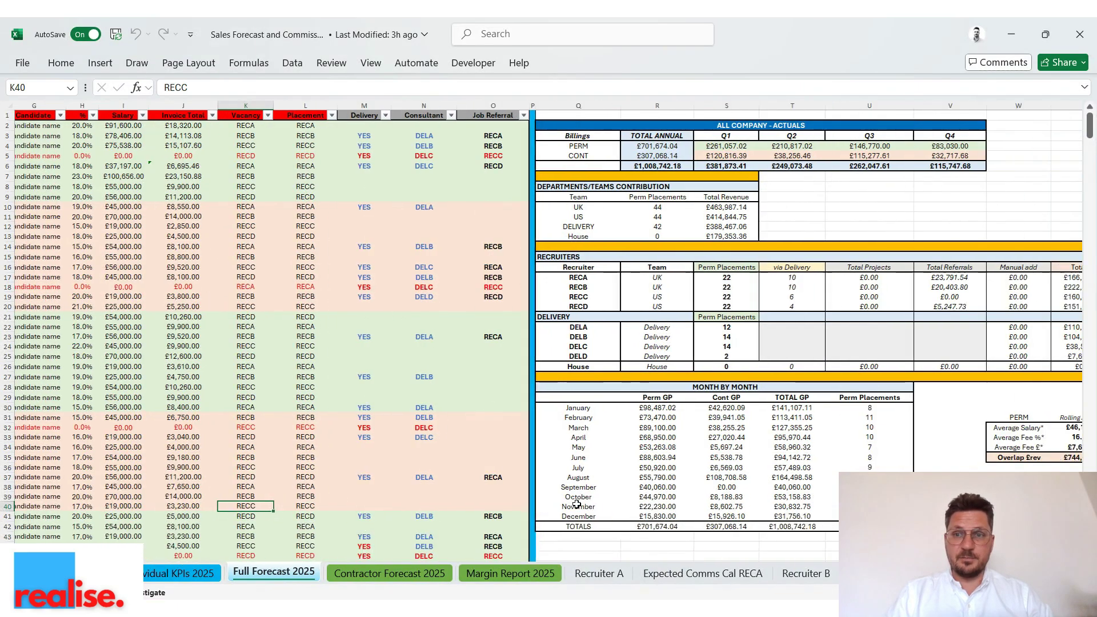
scroll(577, 504, "right", 2)
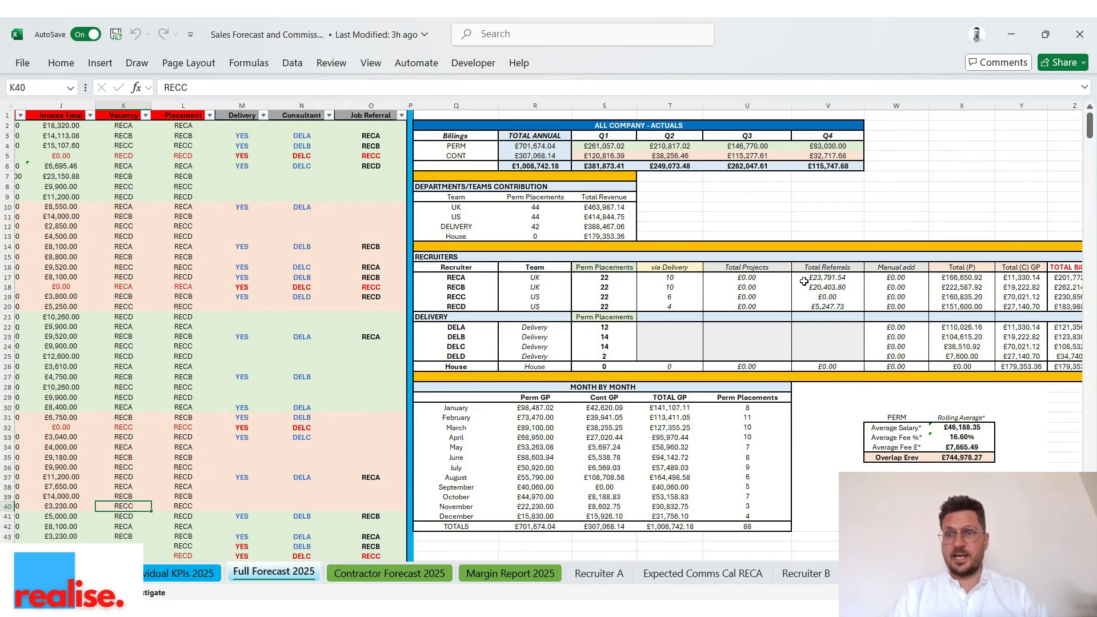
scroll(884, 279, "right", 2)
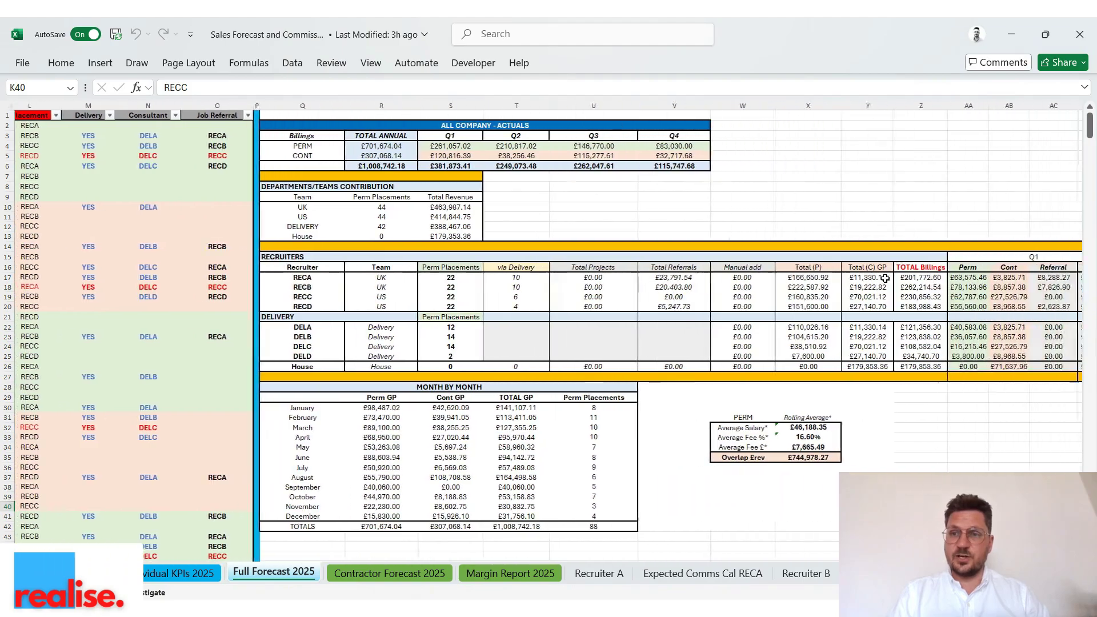
scroll(885, 278, "right", 8)
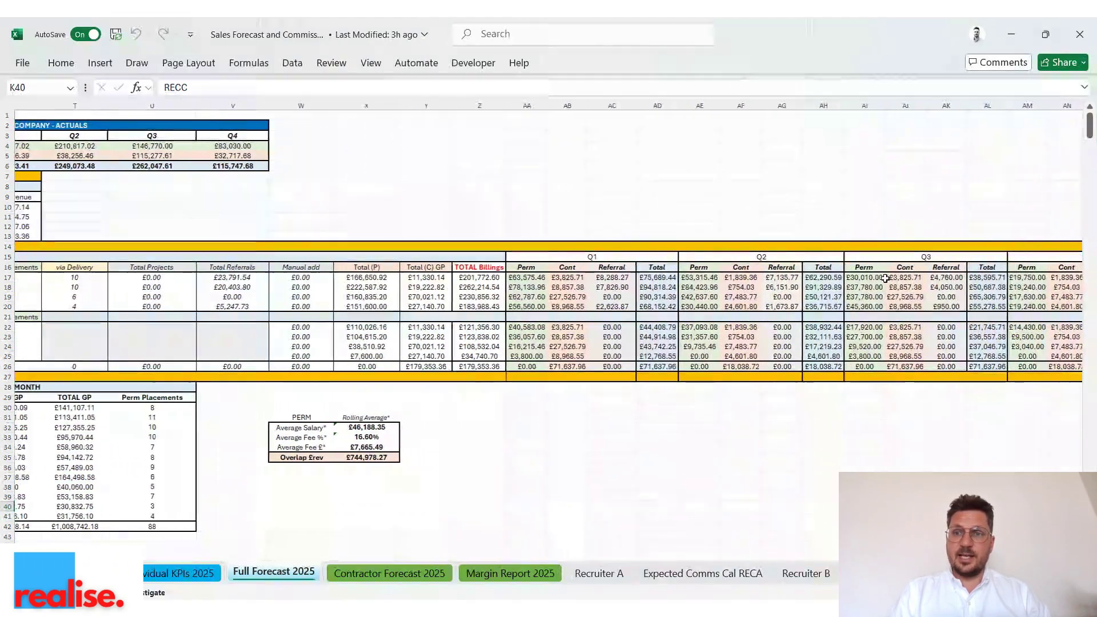
scroll(885, 278, "right", 3)
scroll(885, 278, "left", 8)
scroll(885, 278, "left", 9)
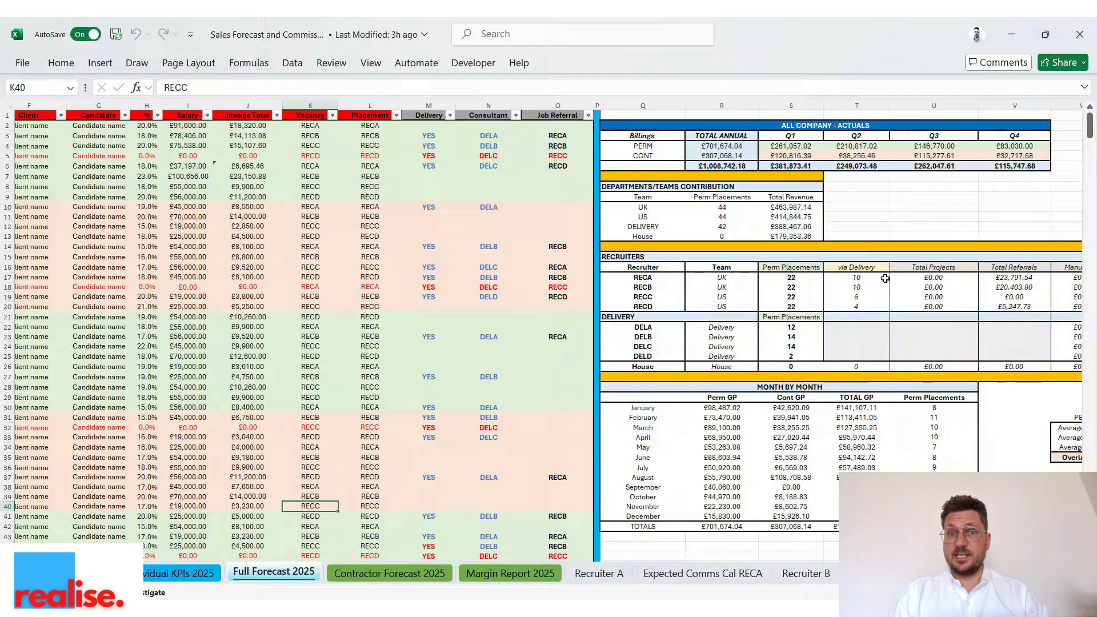
scroll(885, 278, "left", 5)
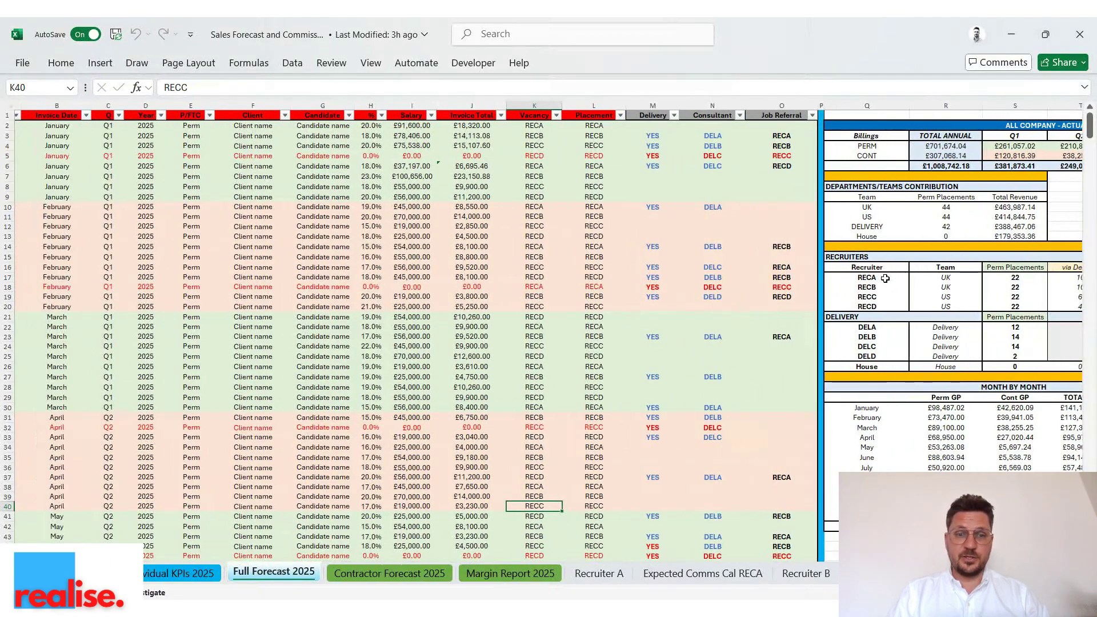
- Review the contractor list on the Contractor Forecast 2025 sheet and the weekly placement records on the Margin Report 2025 sheet
left_click(395, 574)
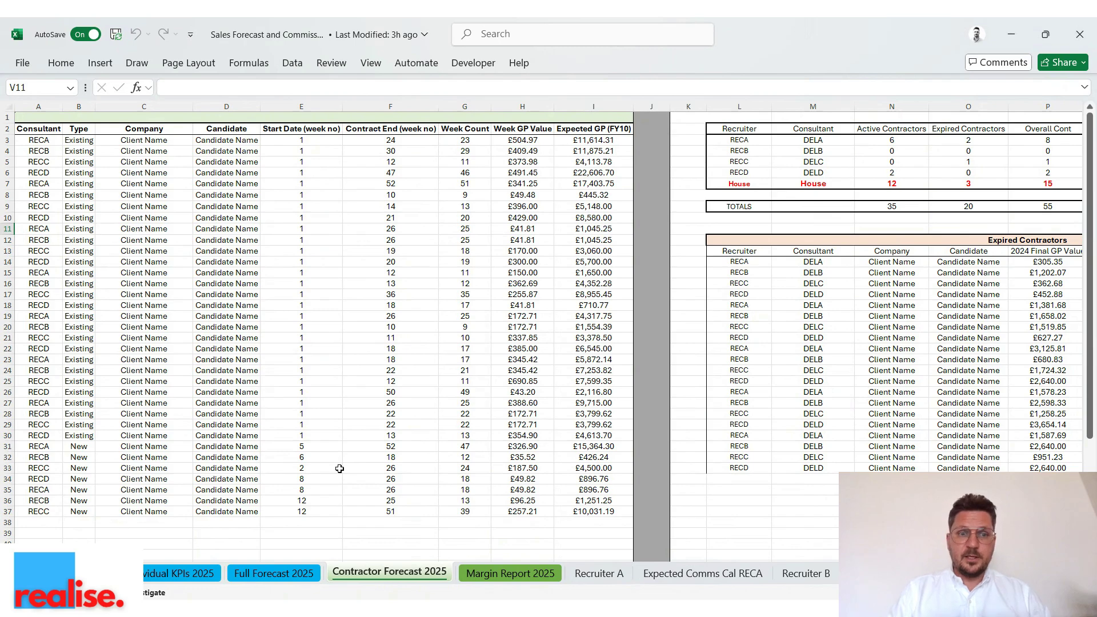
left_click(480, 571)
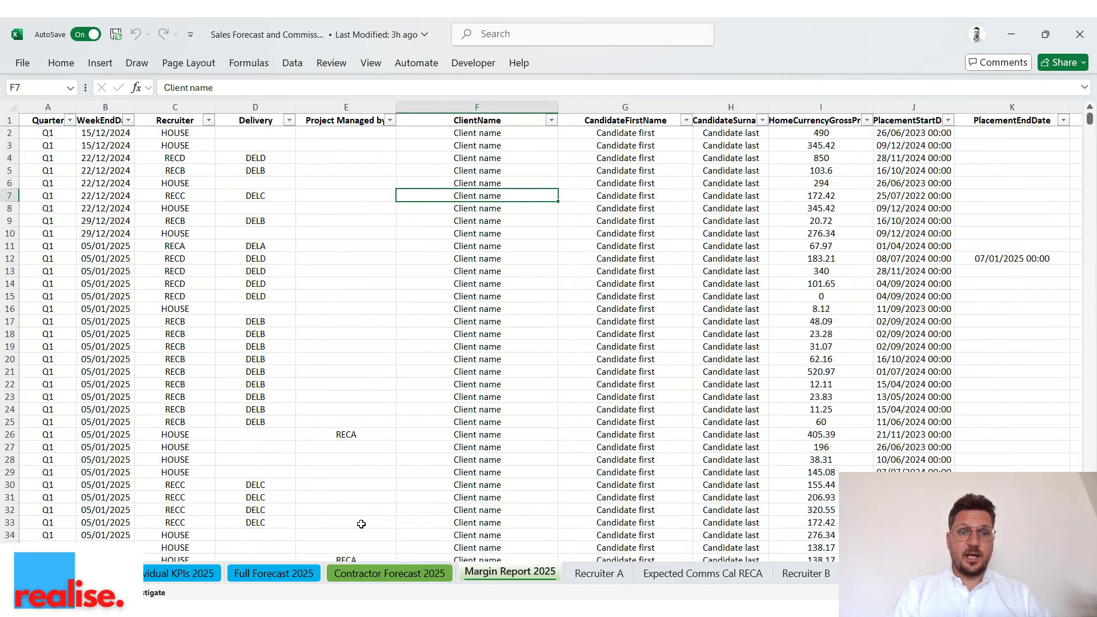
scroll(361, 507, "down", 10)
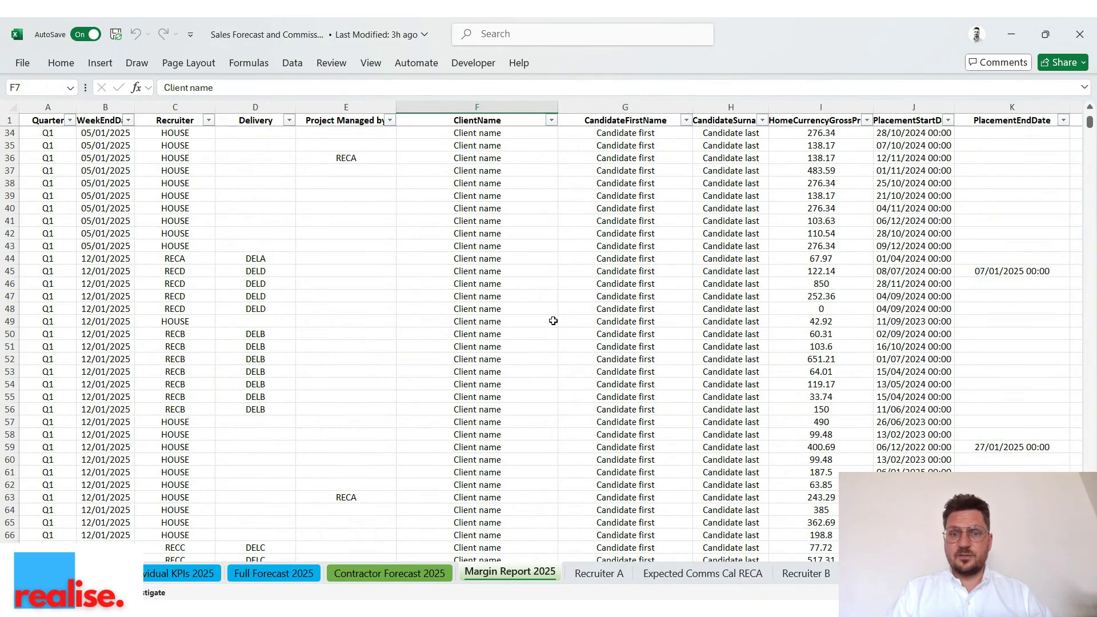
- Look over the recruiter and delivery billing summaries on the Full Forecast 2025 sheet again
left_click(293, 574)
scroll(711, 374, "right", 6)
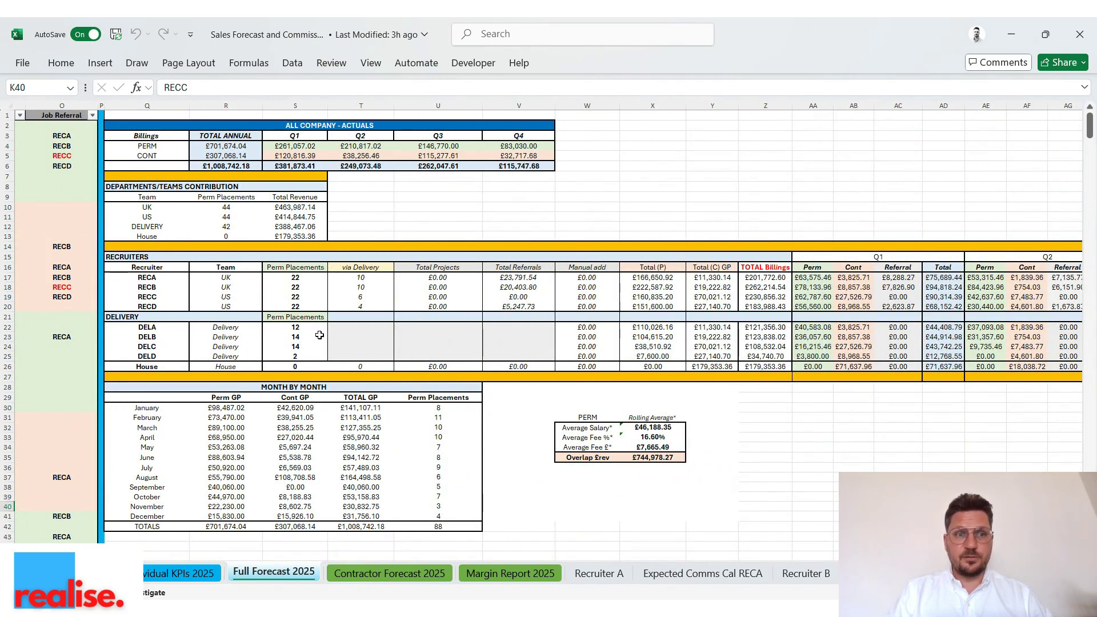
scroll(538, 331, "left", 6)
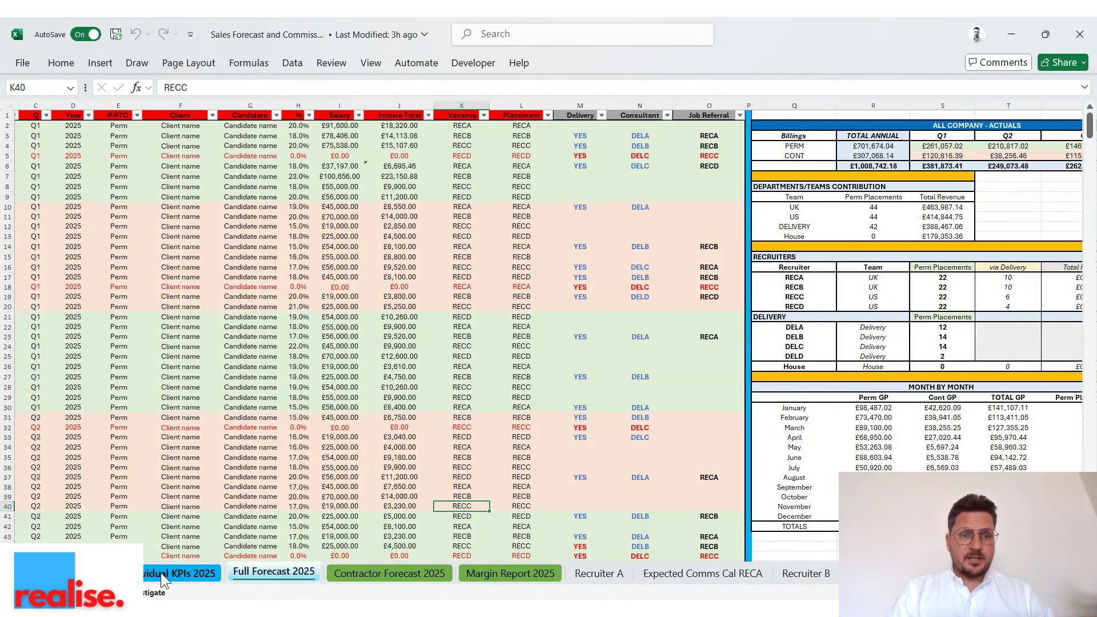
- Inspect Recruiter A's estimated net comms, average job salary and average fee percentage on the Individual KPIs 2025 sheet
left_click(165, 574)
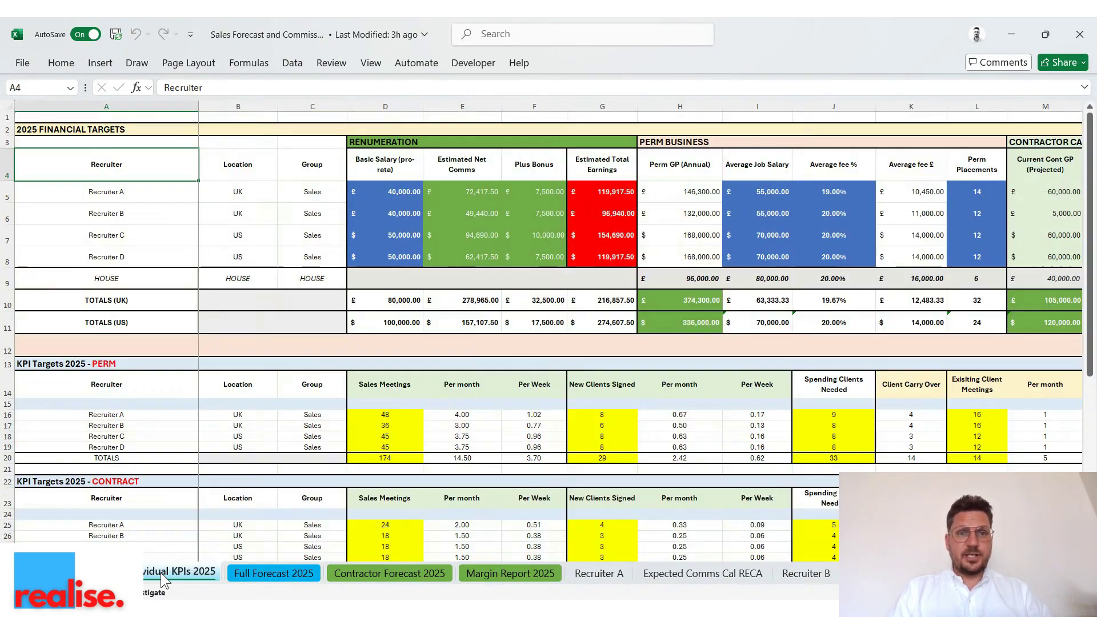
left_click(445, 193)
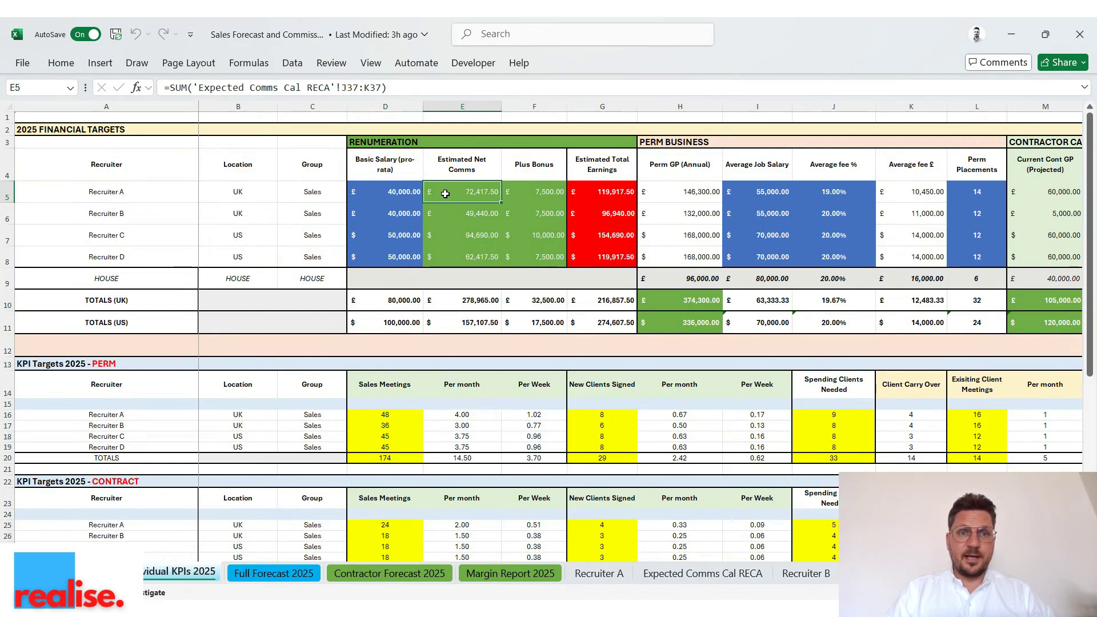
left_click(769, 194)
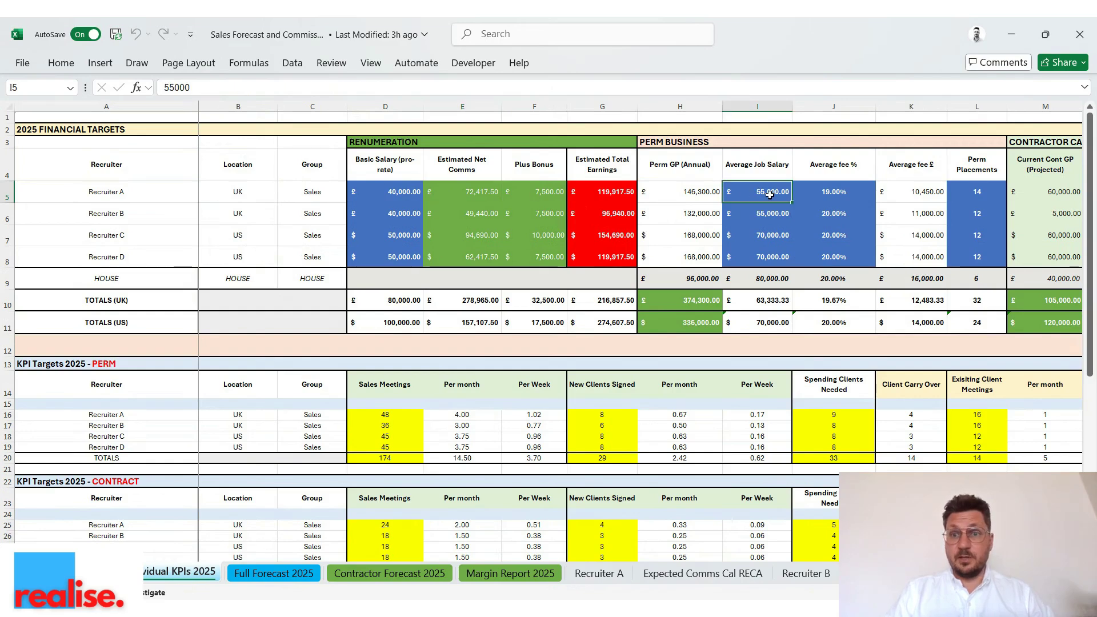
left_click(835, 195)
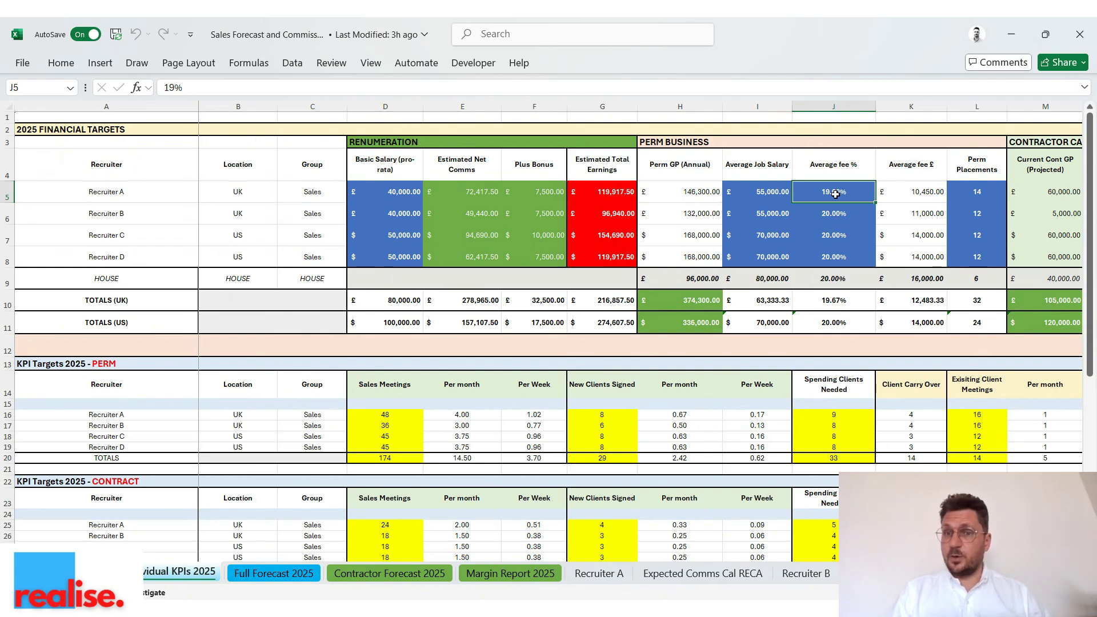
- Set Recruiter A's average job salary to 50000 and perm placements to 8 in the financial targets table
left_click(764, 198)
type("50000")
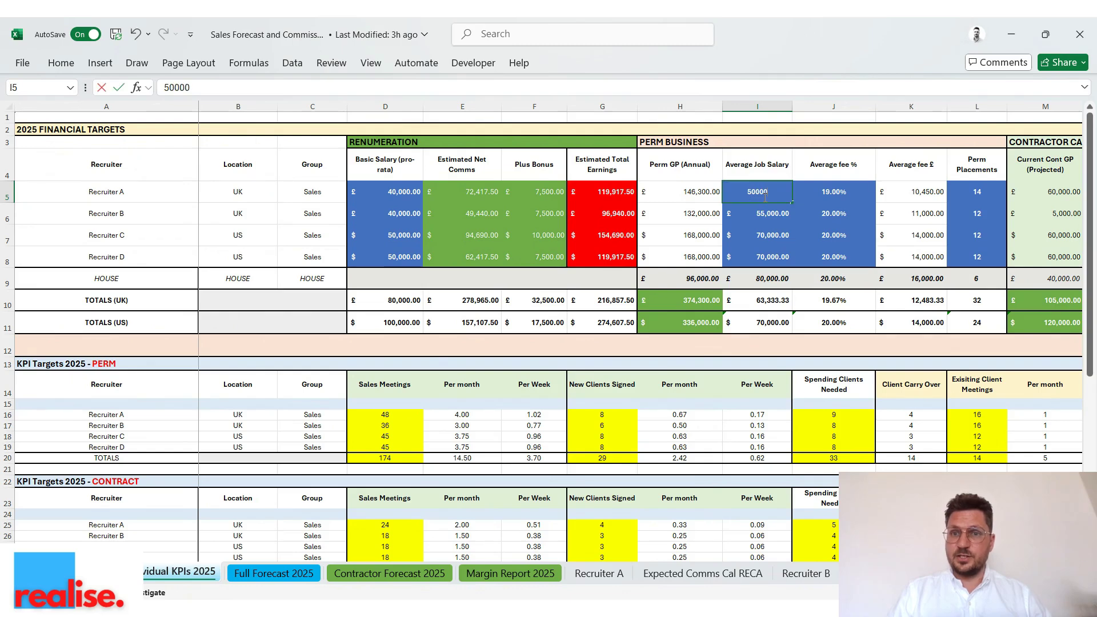
key("Tab")
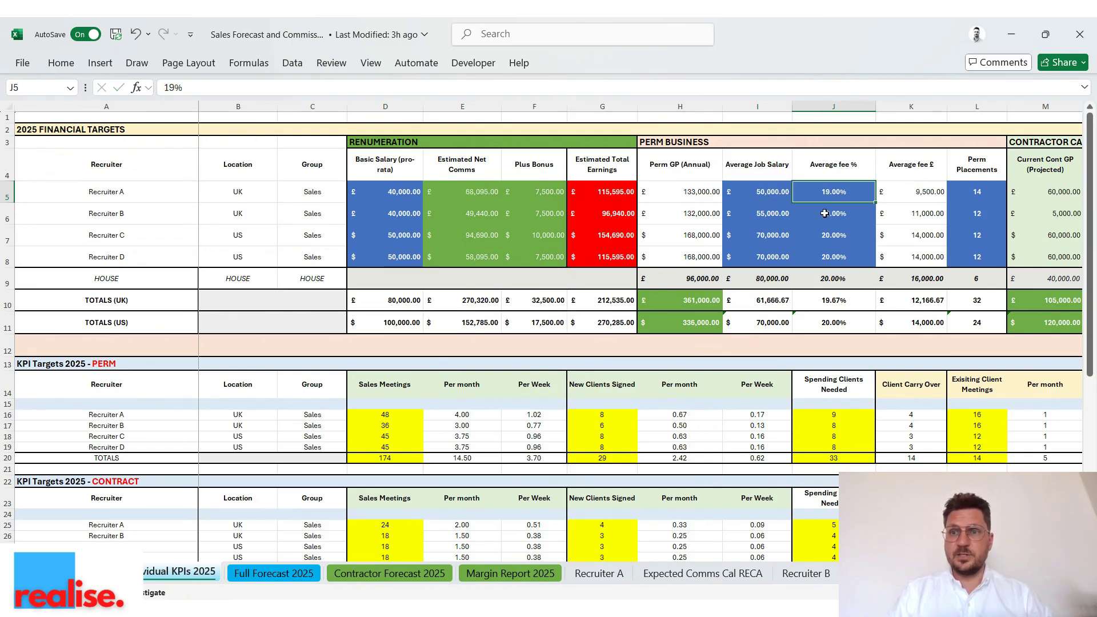
left_click(968, 185)
type("80")
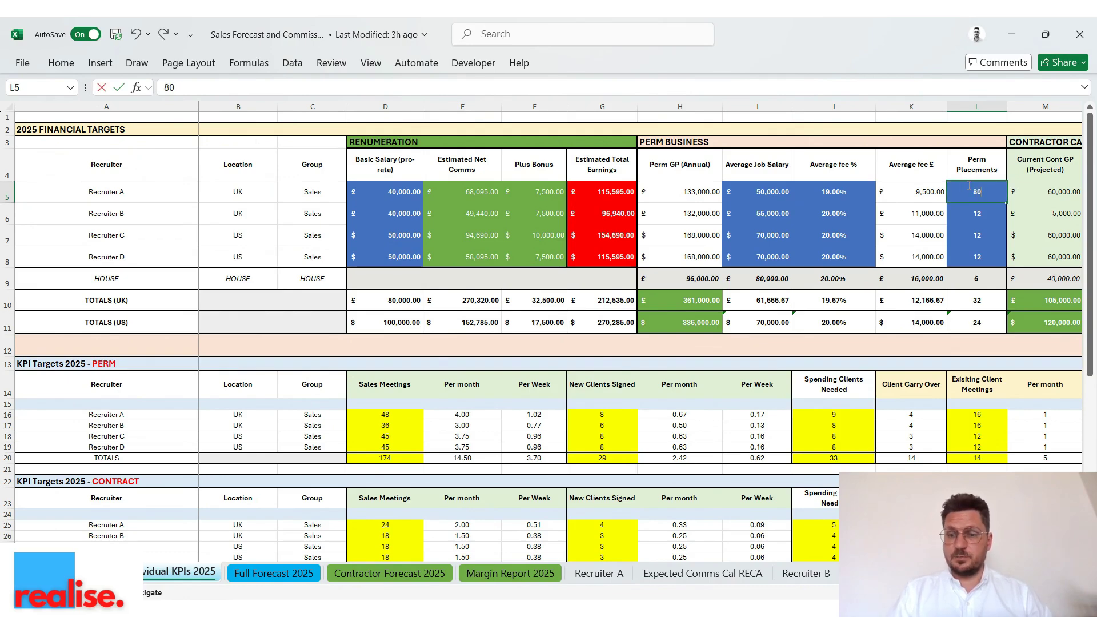
key("BackSpace")
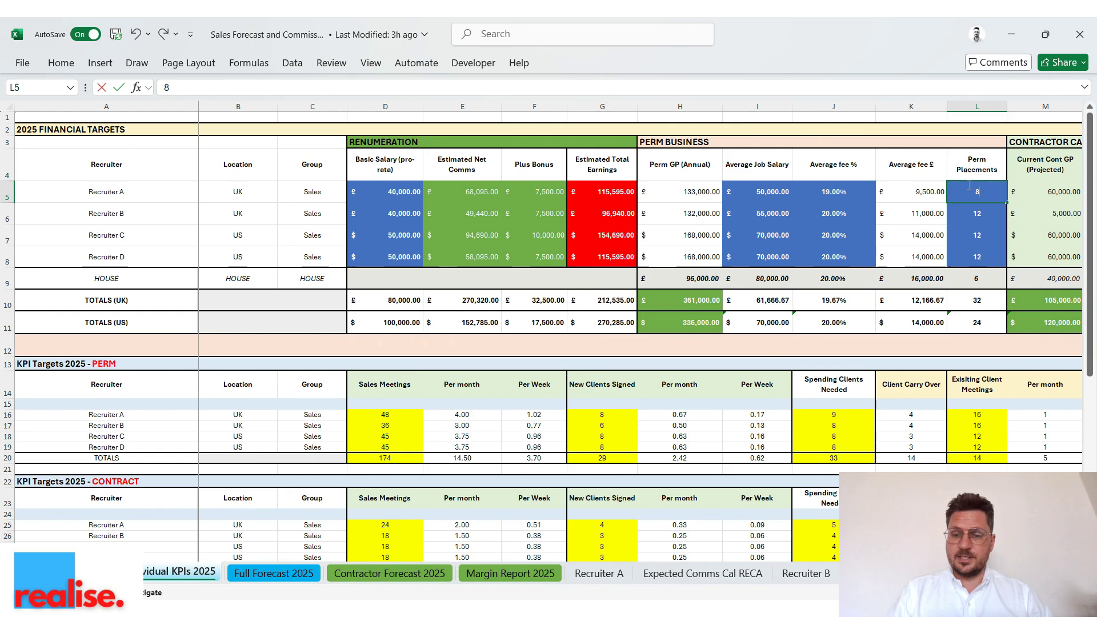
key("Left")
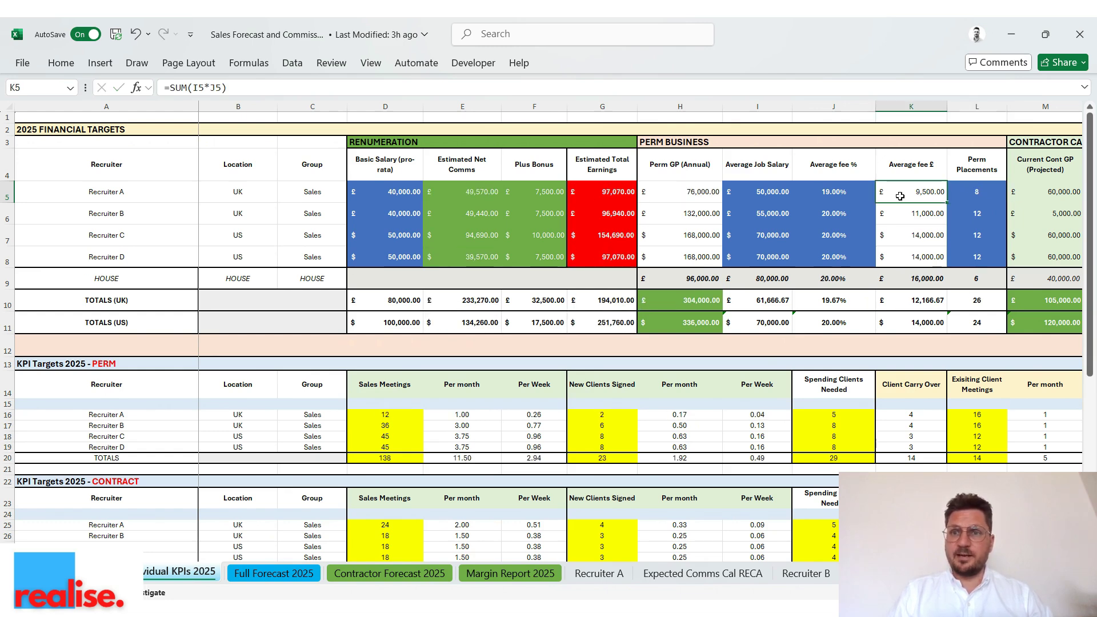
- Set Recruiter A's average fee percentage to 18% in the perm business targets
left_click(856, 191)
type("18")
key("Right")
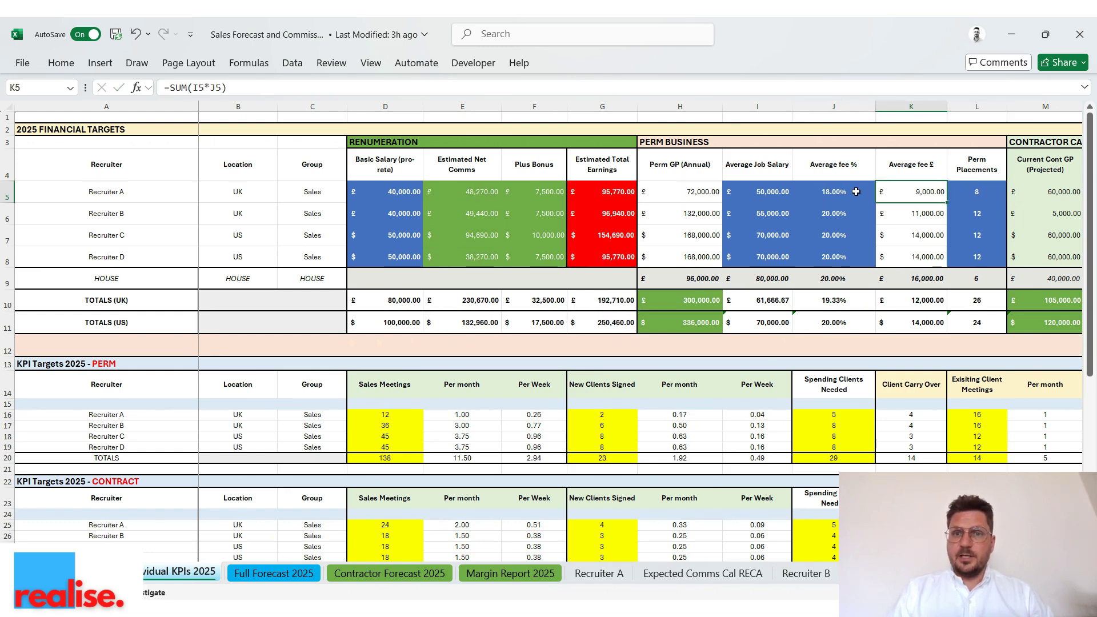
- Set Recruiter A's average job salary to 60000 and average fee to 20% in the perm business targets
key("Down")
key("Left")
key("Left")
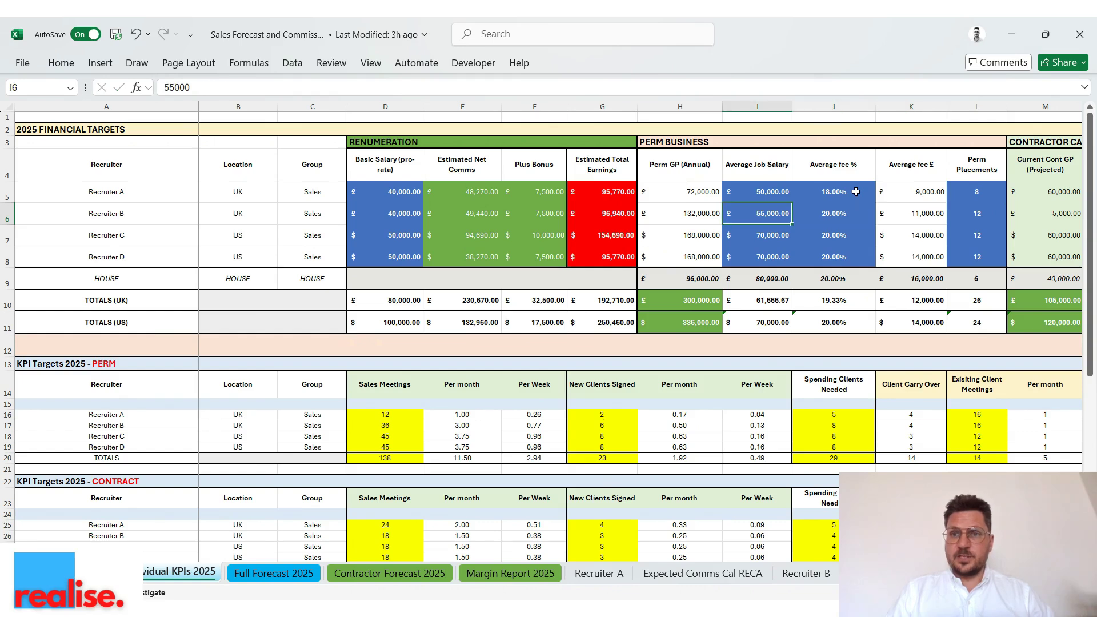
key("Up")
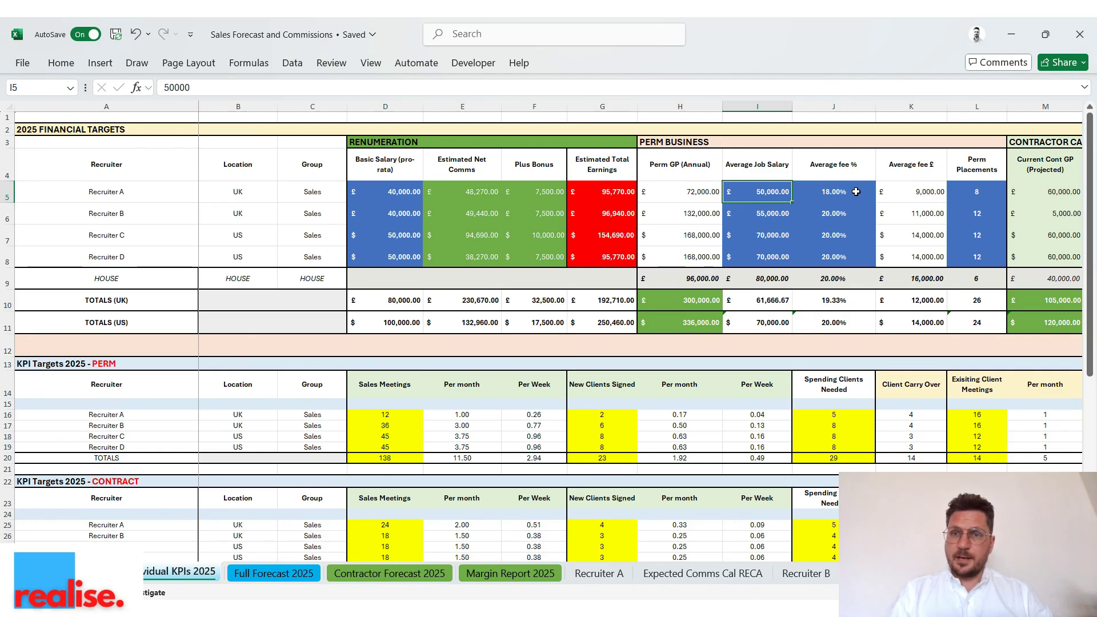
type("6")
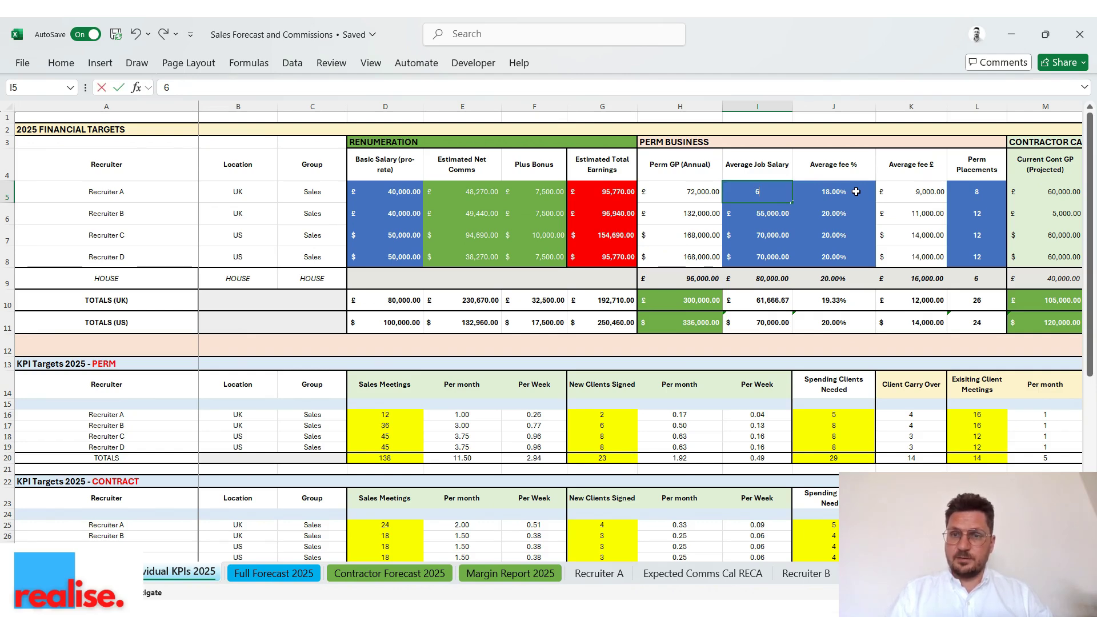
type("0,000")
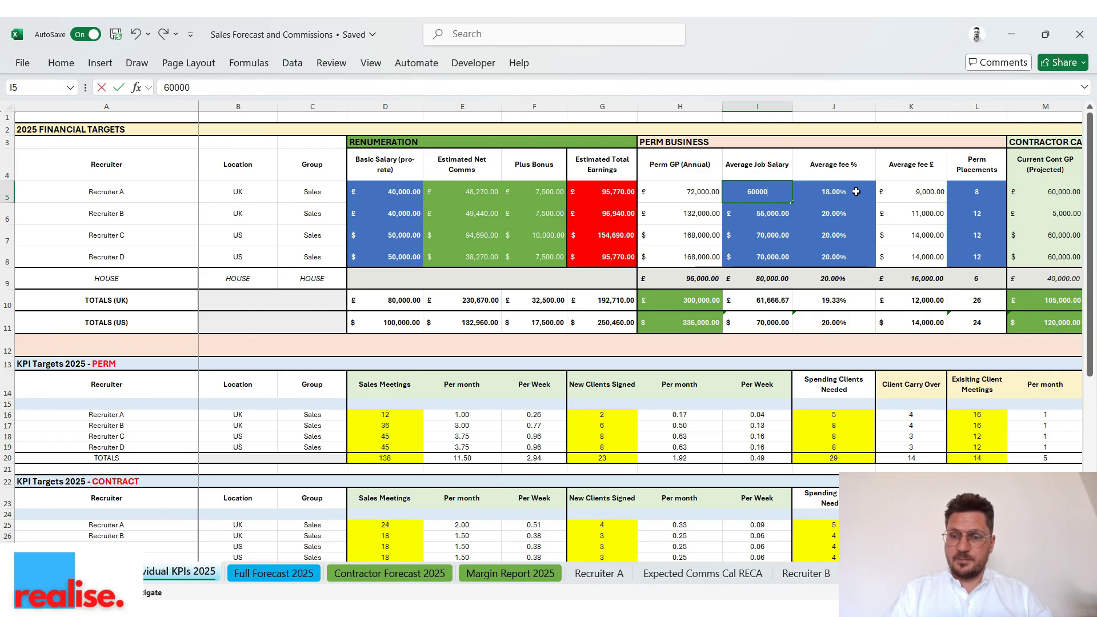
key("Tab")
type("20")
key("Tab")
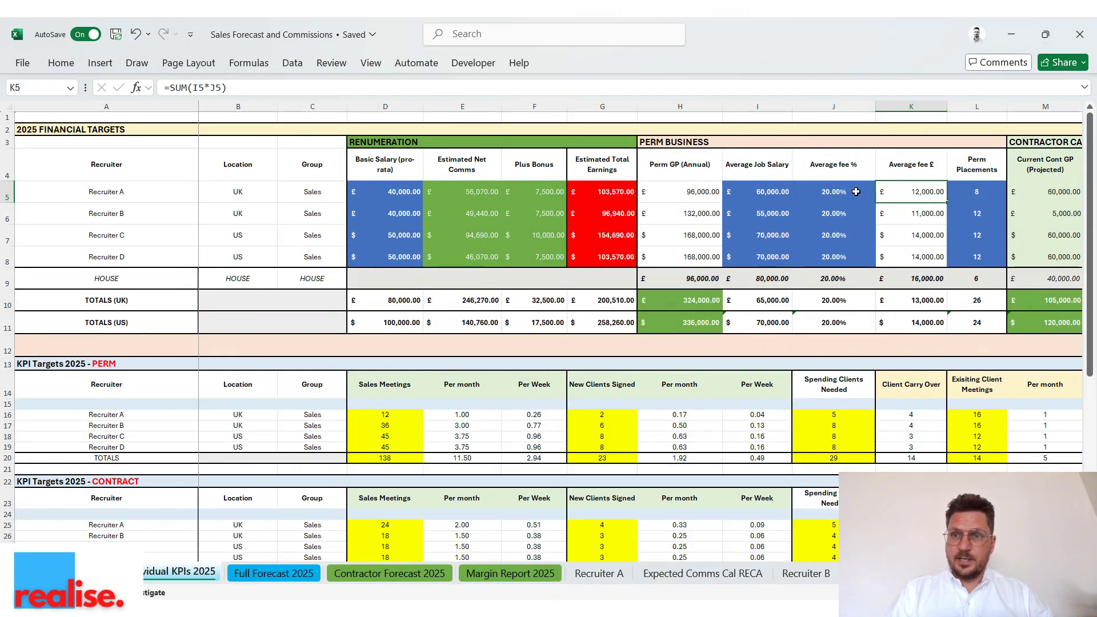
- Set Recruiter A's perm placements target to 12
key("Tab")
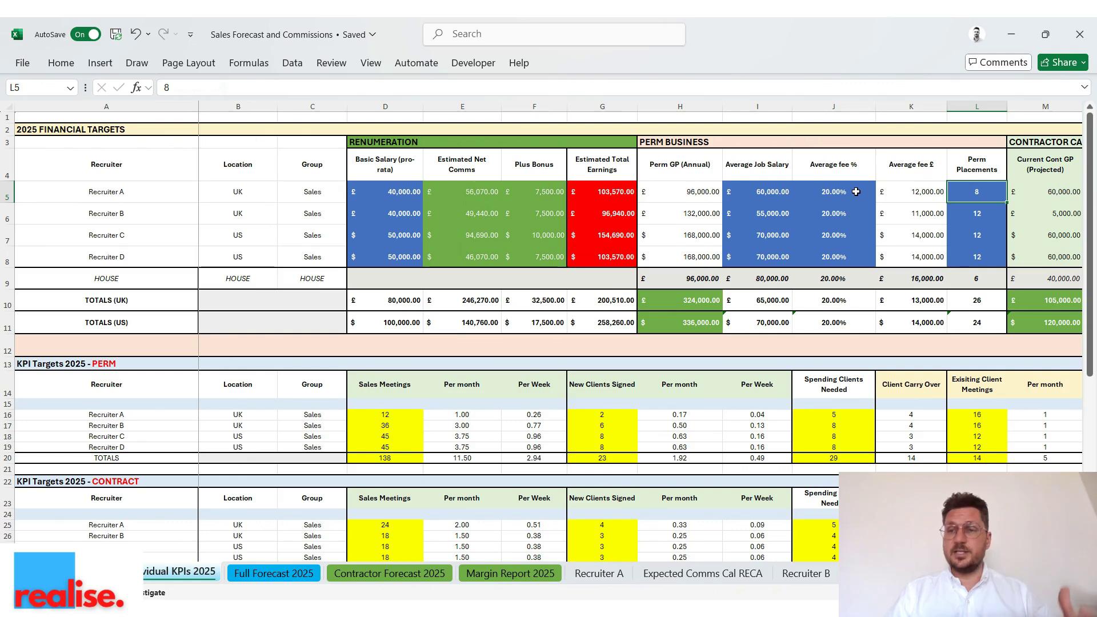
type("12")
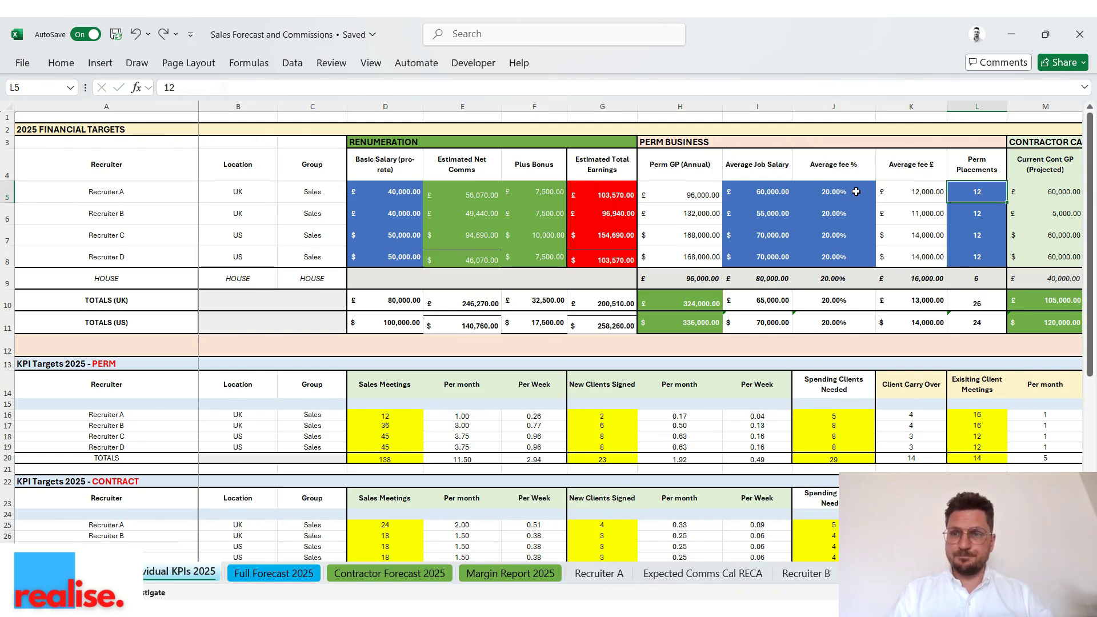
key("Tab")
- Check Recruiter A's Estimated Net Comms formula and its underlying commission calculation on the Expected Comms Cal RECA sheet
key("Left")
key("Left")
key("Left")
key("Left")
key("Left")
key("Left")
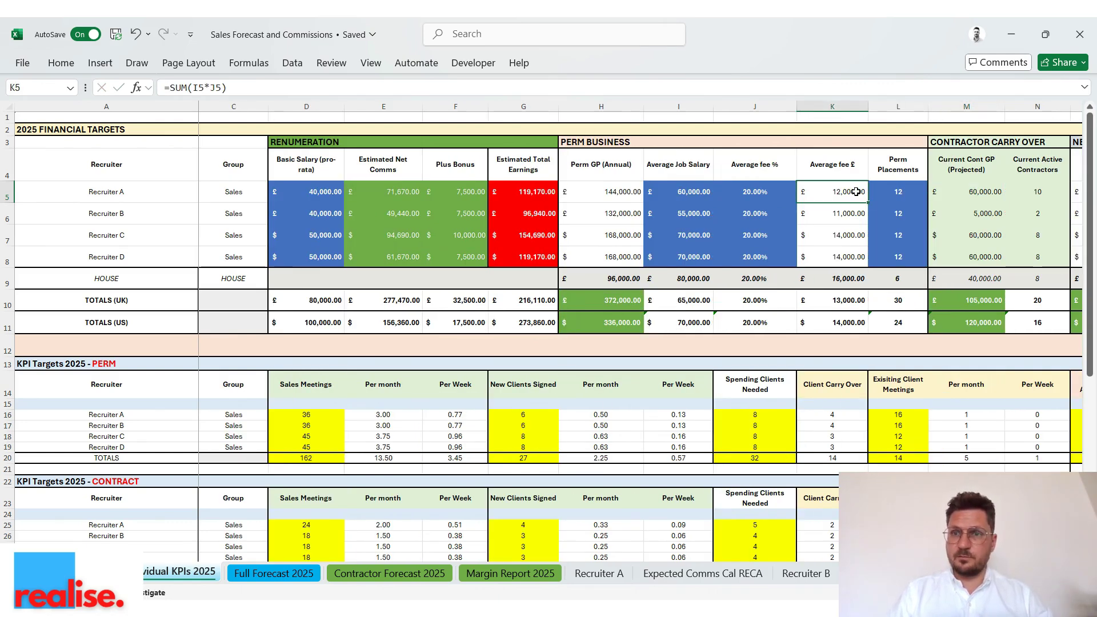
key("Left")
key("Left")
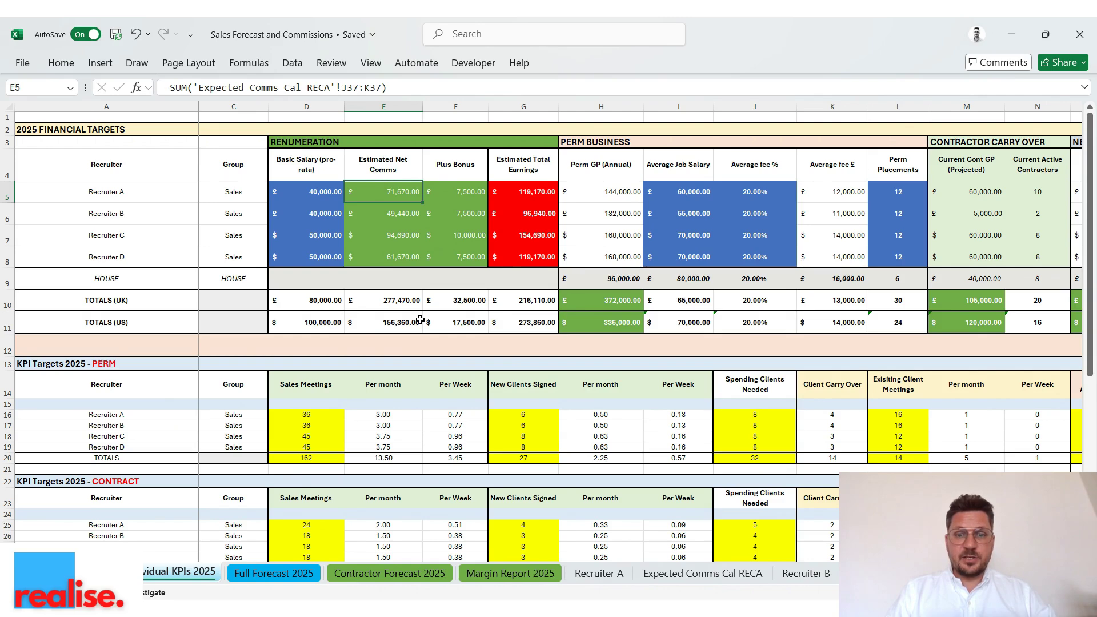
left_click(677, 580)
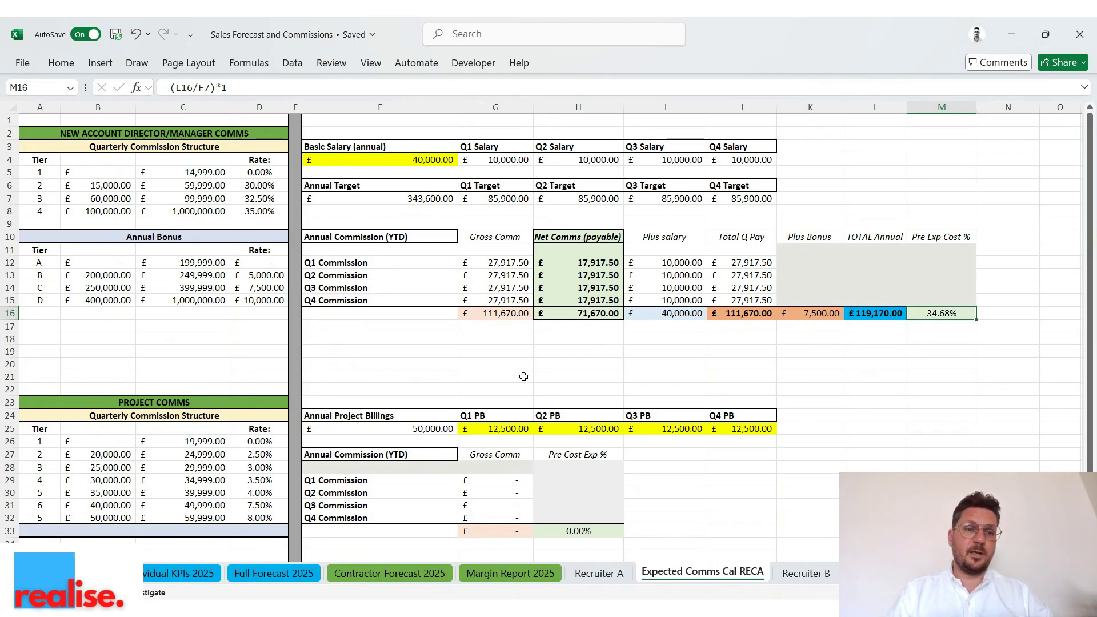
- Review the contractor carry over, new contractor forecast, projects and total revenue targets on the Individual KPIs 2025 sheet
left_click(187, 570)
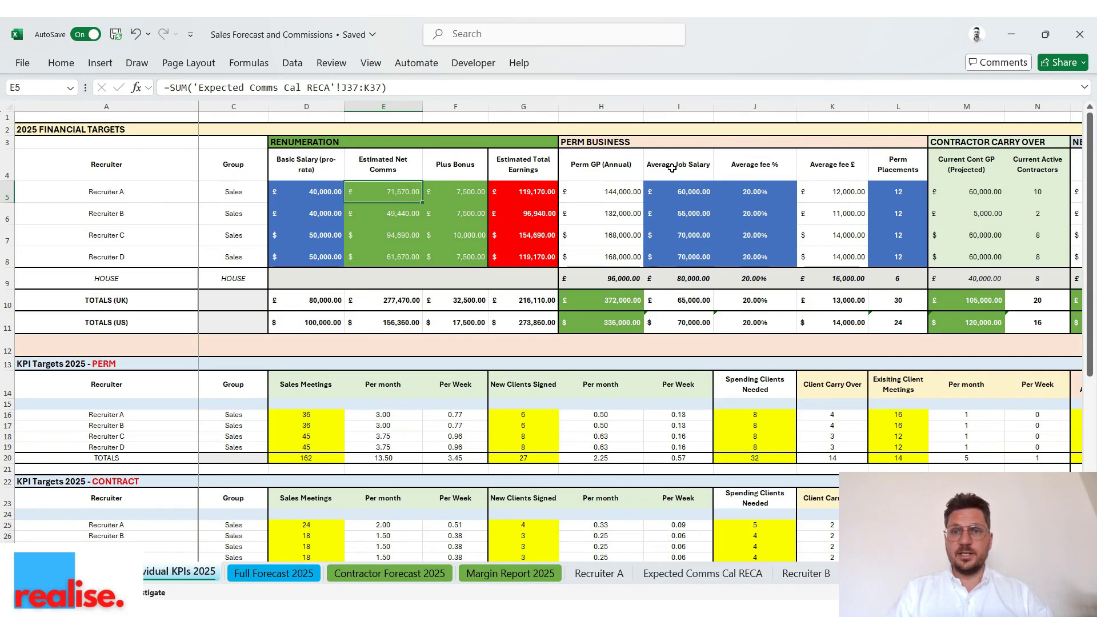
scroll(765, 191, "right", 3)
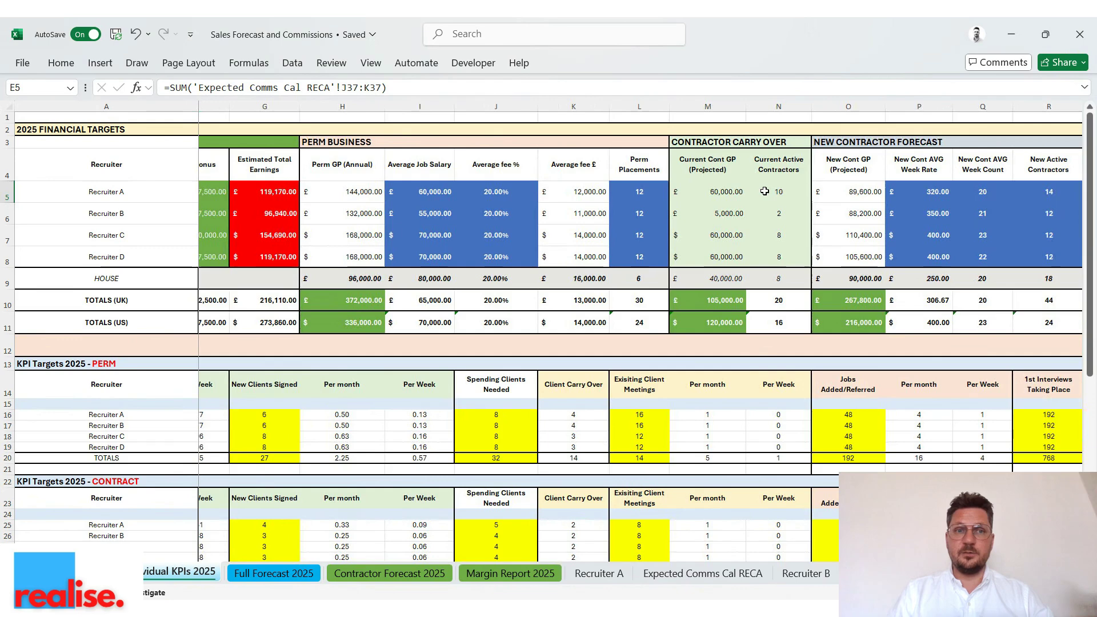
scroll(764, 191, "right", 3)
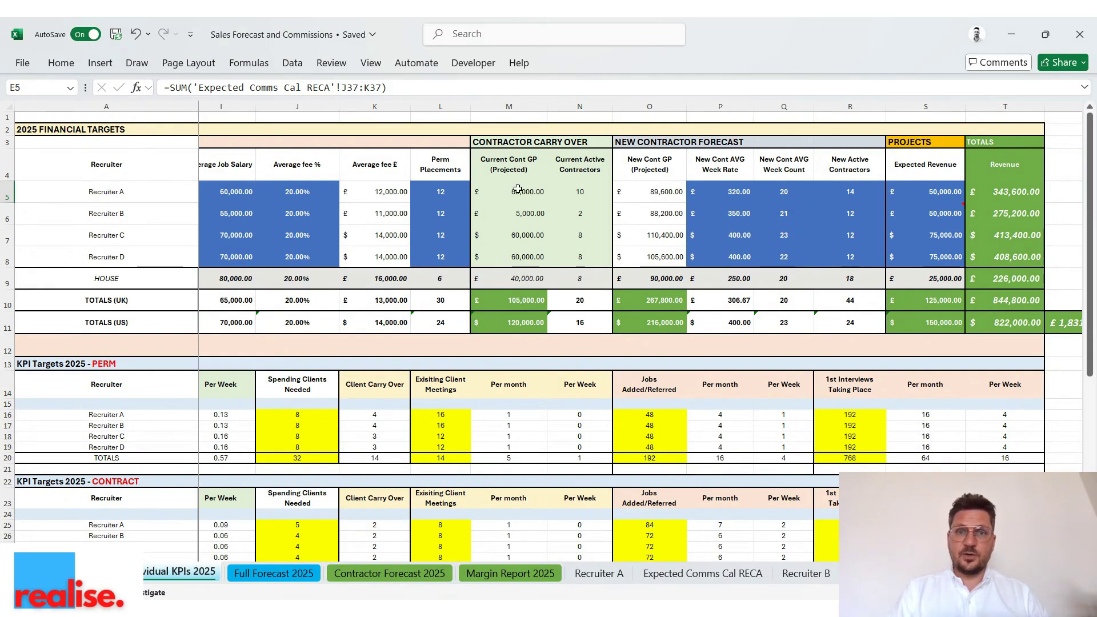
- Review the existing and new contractor records on the Contractor Forecast 2025 sheet and return to the Individual KPIs 2025 sheet
left_click(388, 576)
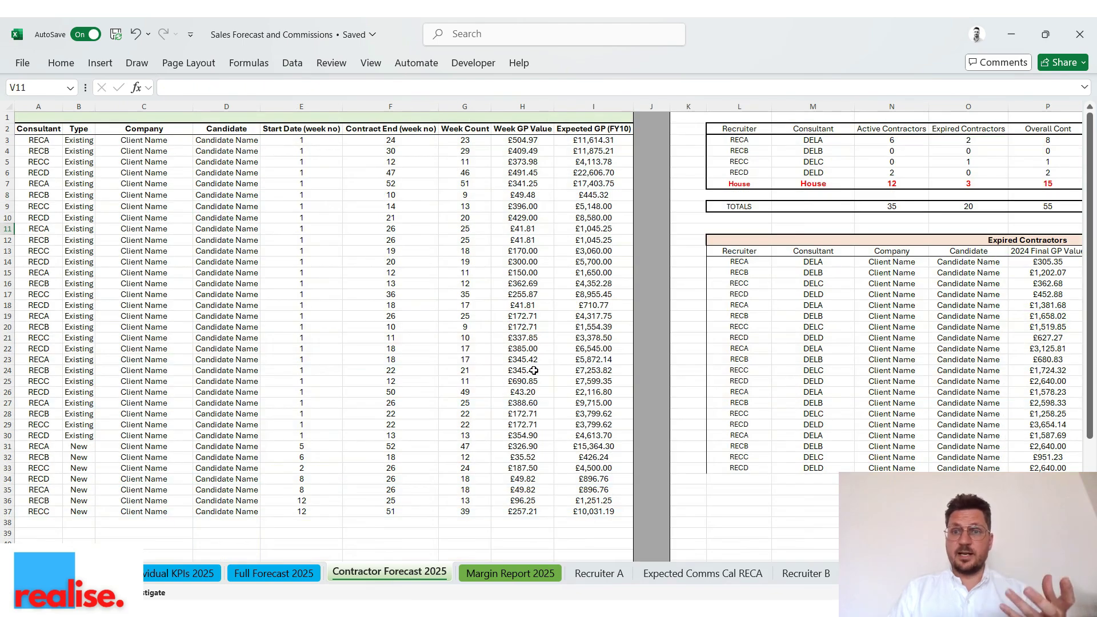
scroll(534, 370, "up", 1)
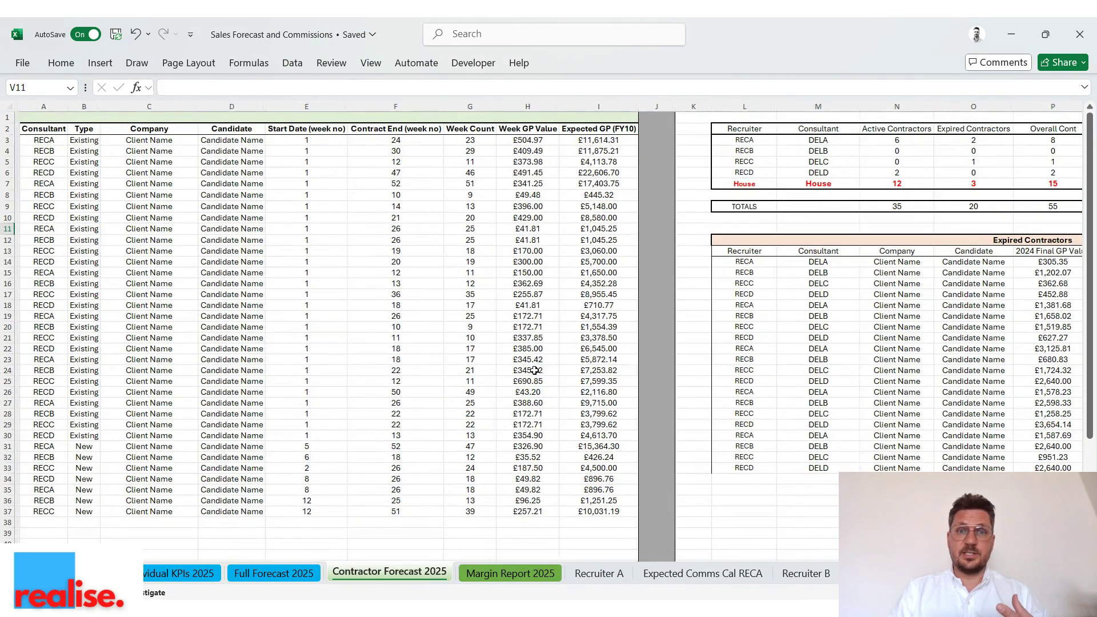
left_click(194, 574)
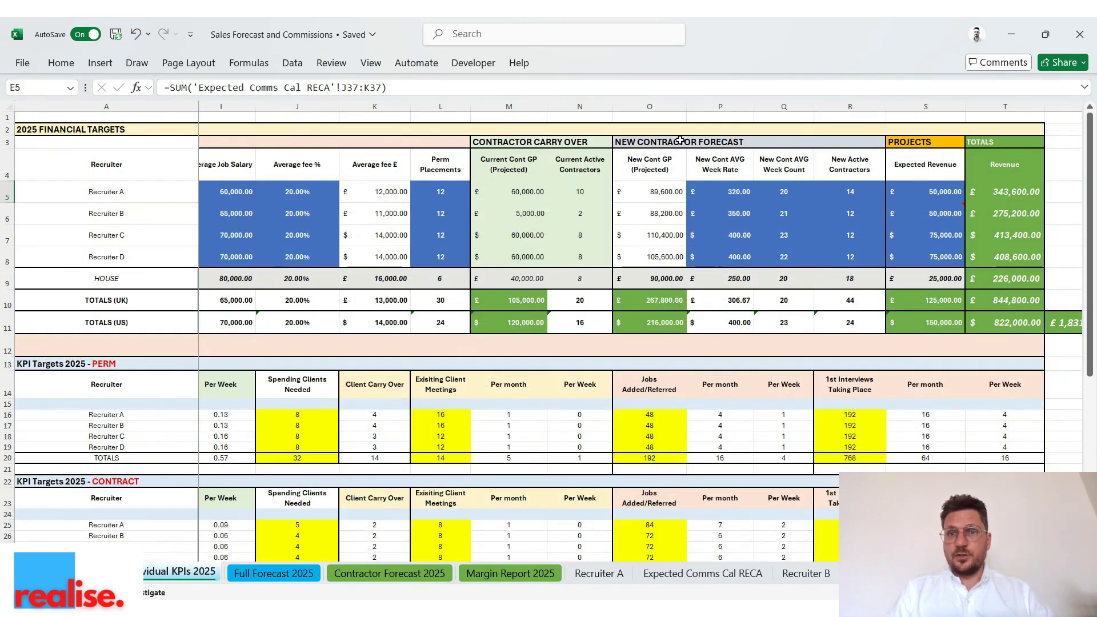
- Set Recruiter A's average week rate in the new contractor forecast to 300
left_click(714, 191)
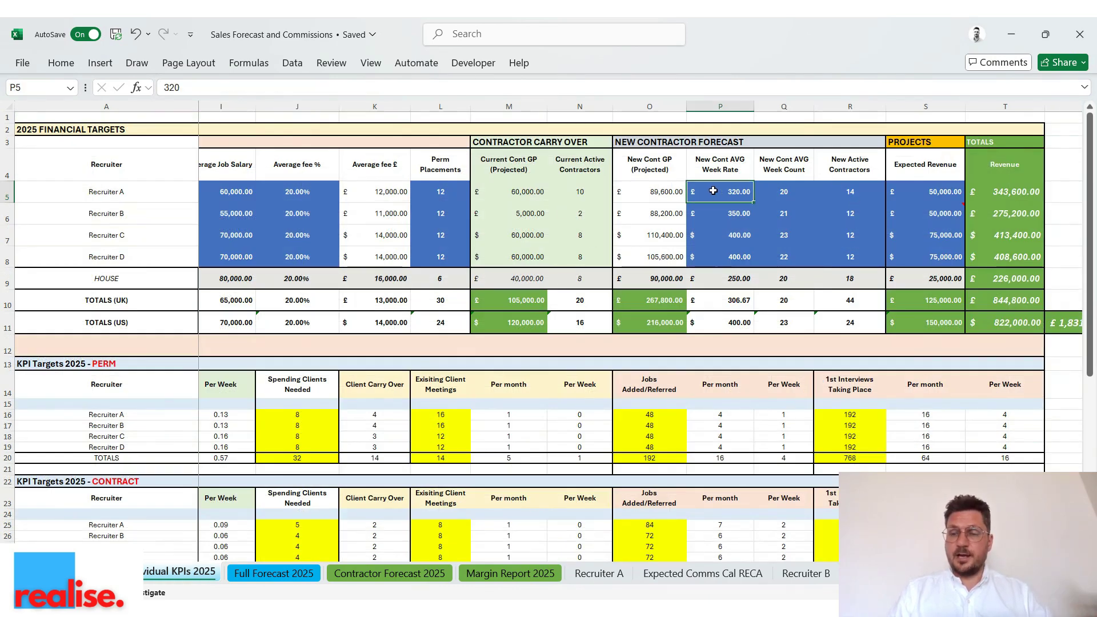
type("300")
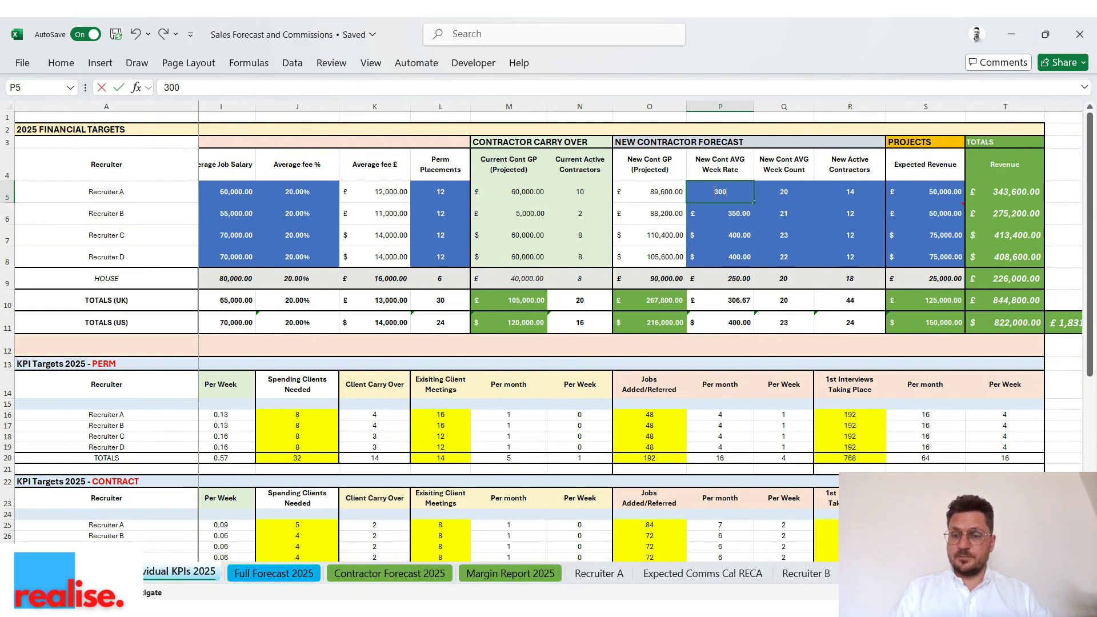
key("Tab")
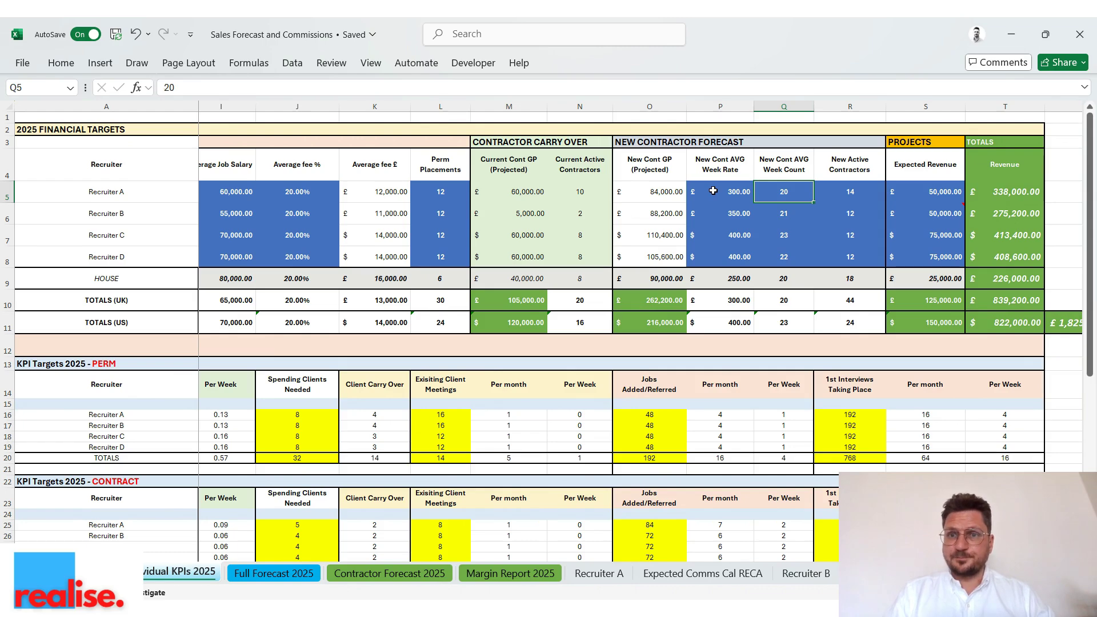
- Try an average week count of 18 in Recruiter A's new contractor forecast, and restore it to 20
type("18")
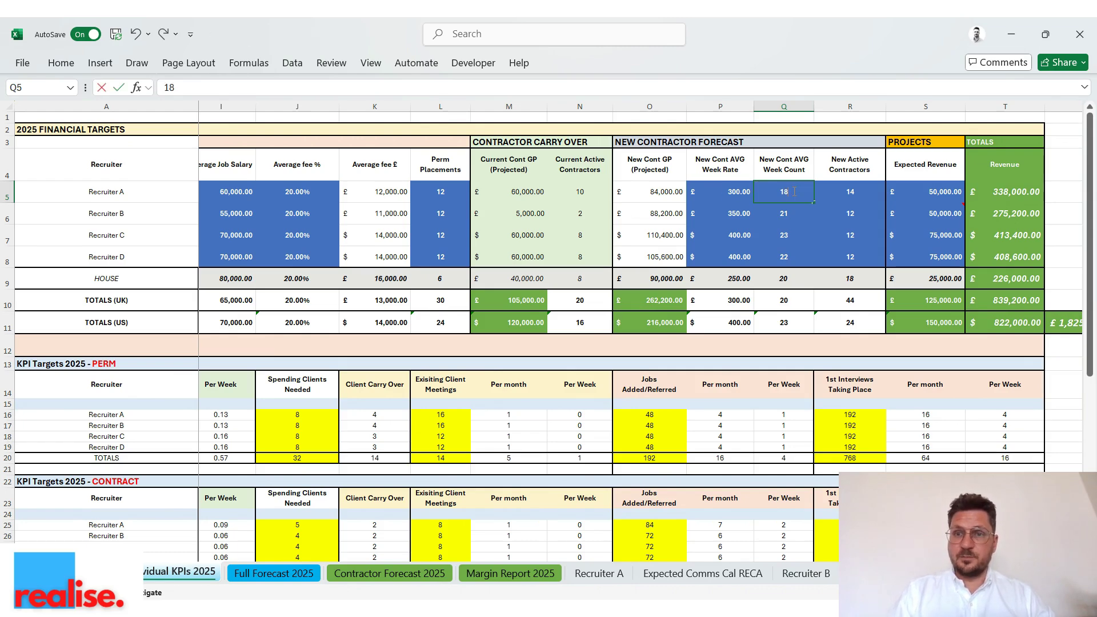
key("Tab")
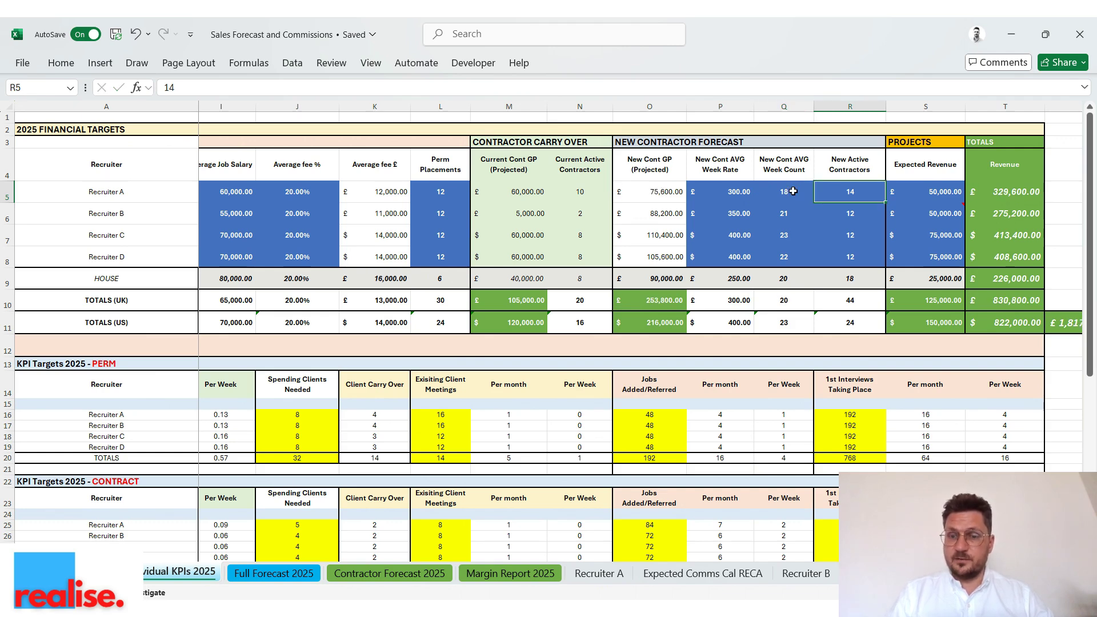
left_click(793, 191)
type("20")
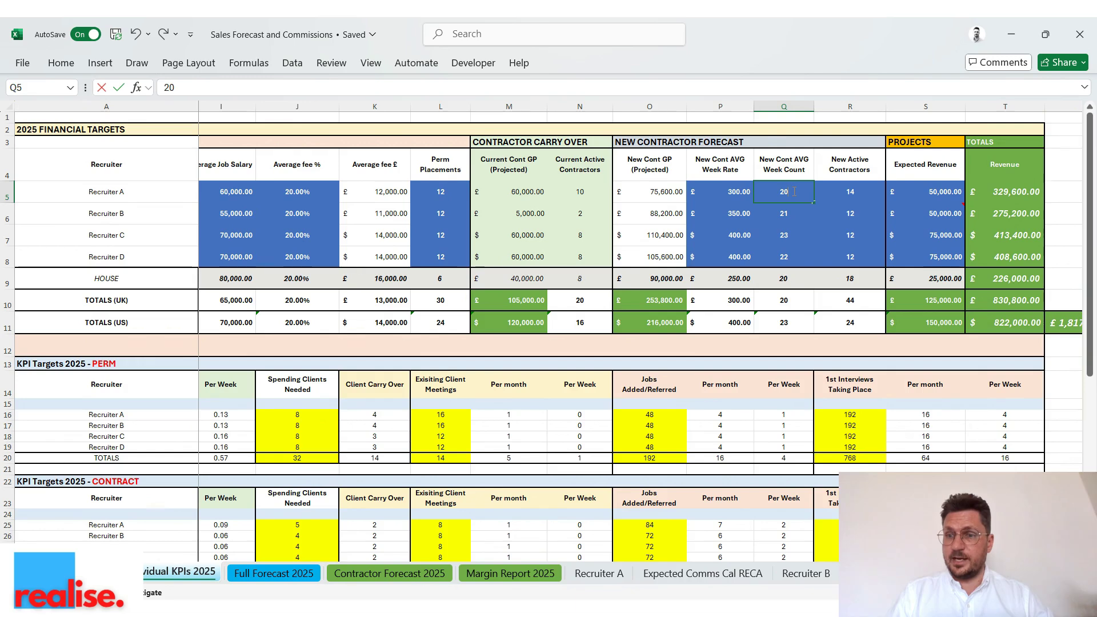
key("Tab")
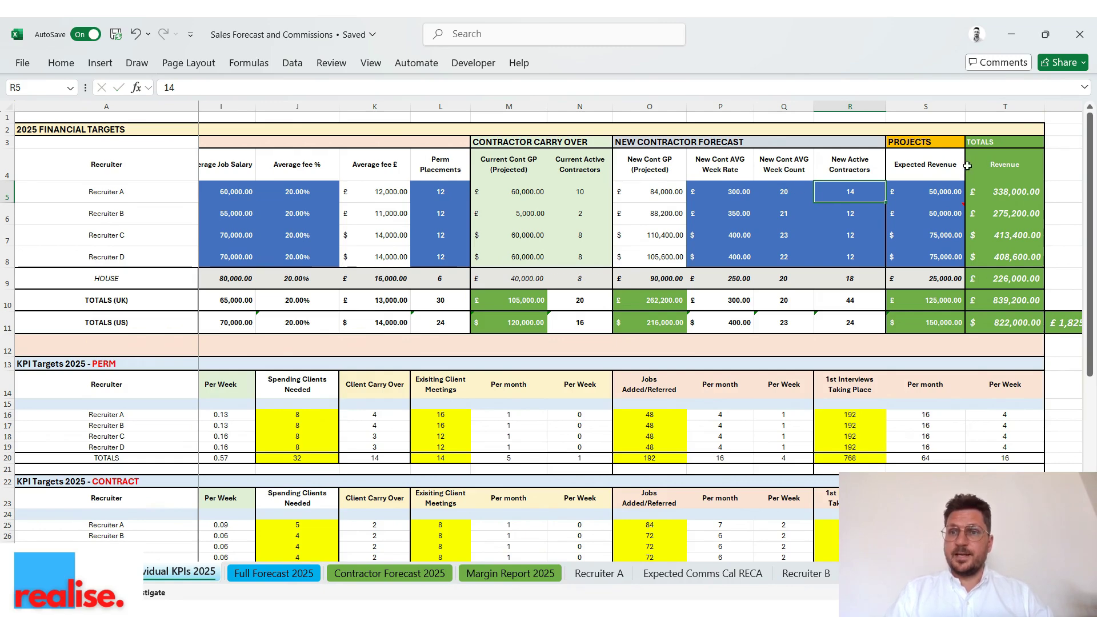
- Try an expected projects revenue of 0 for Recruiter A, and restore it to 50000
left_click(917, 188)
type("0")
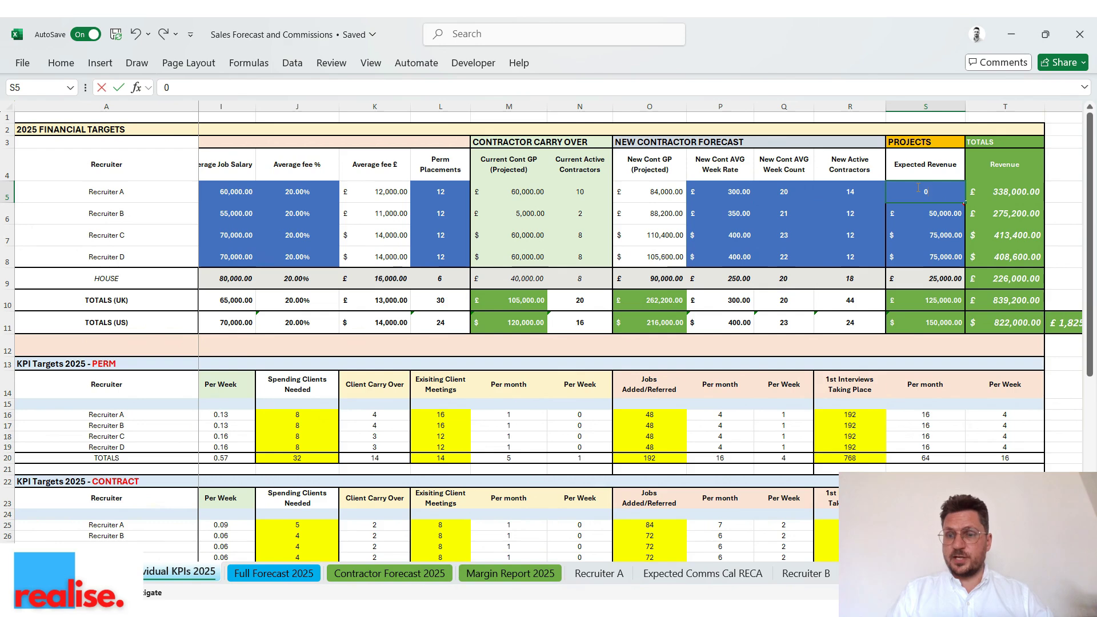
key("Tab")
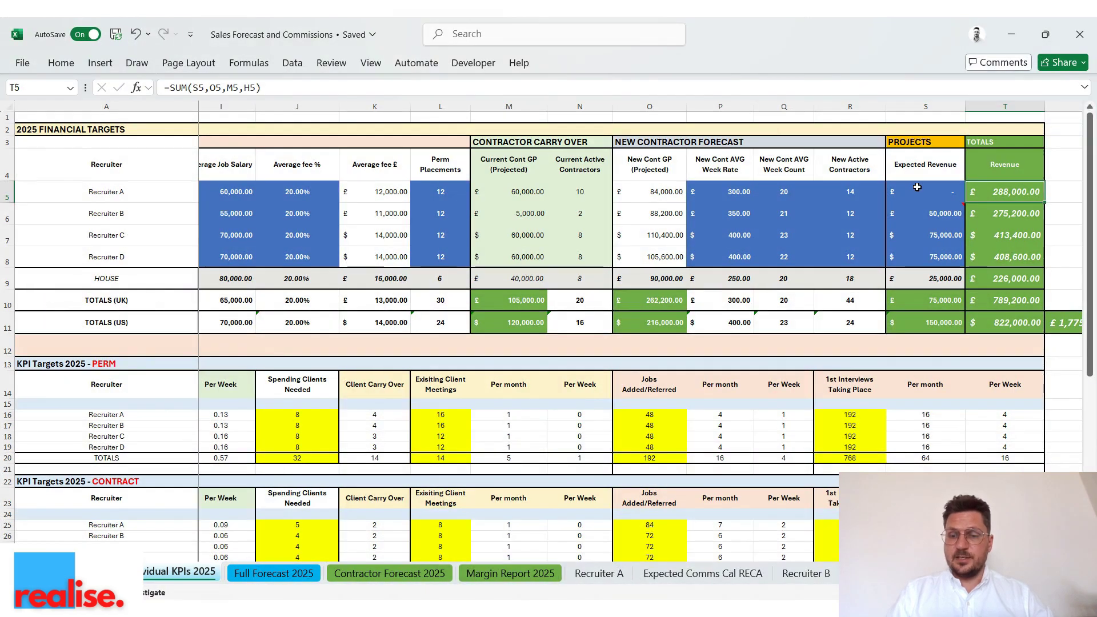
left_click(917, 187)
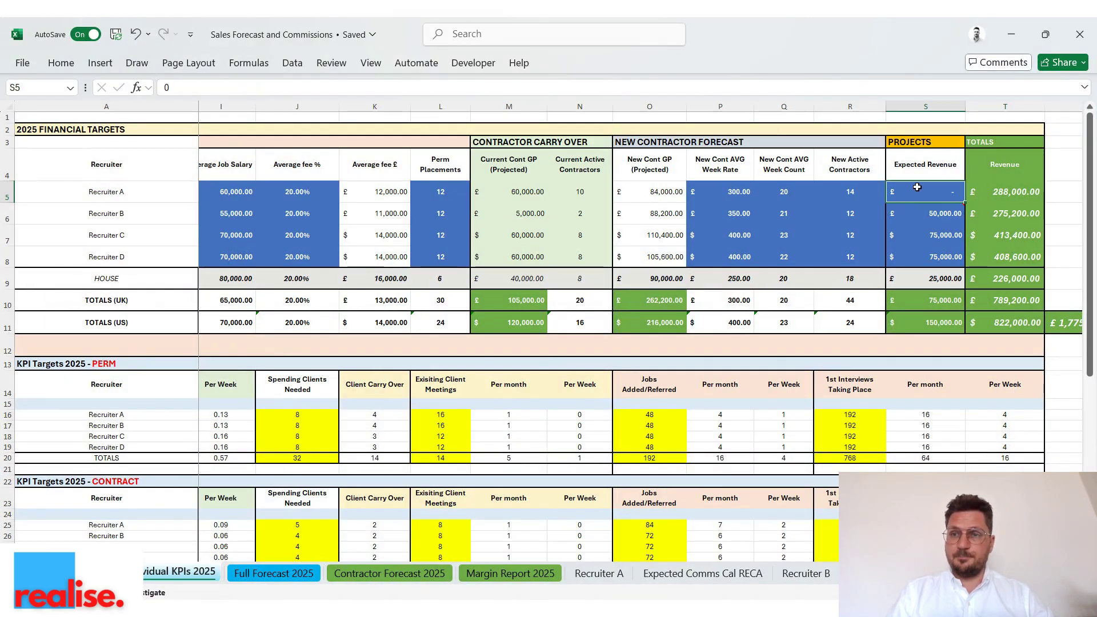
type("50000")
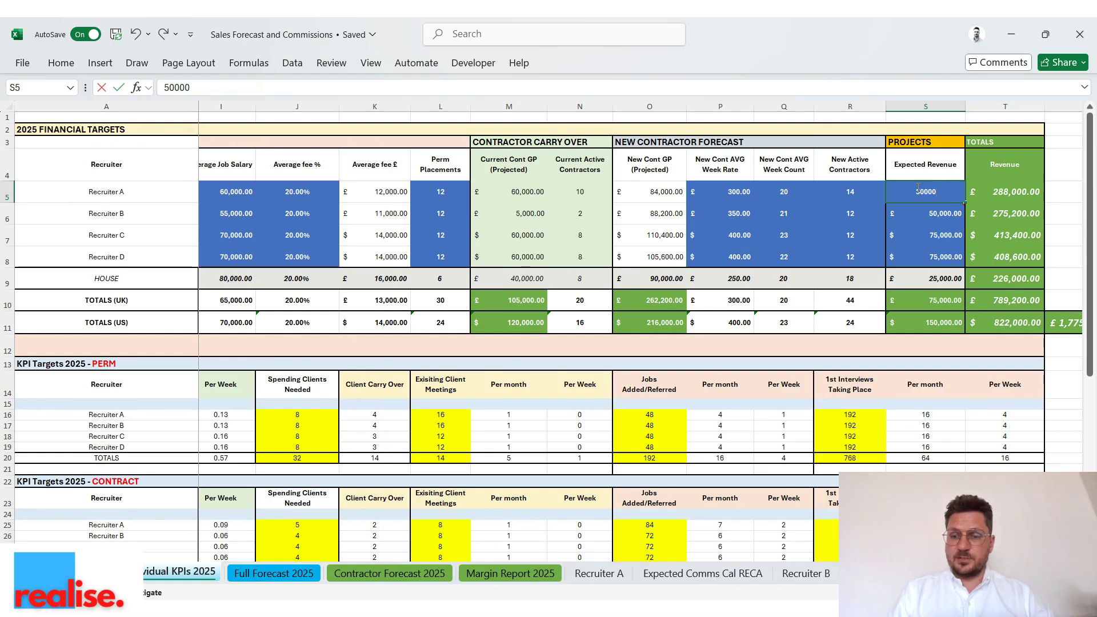
key("Tab")
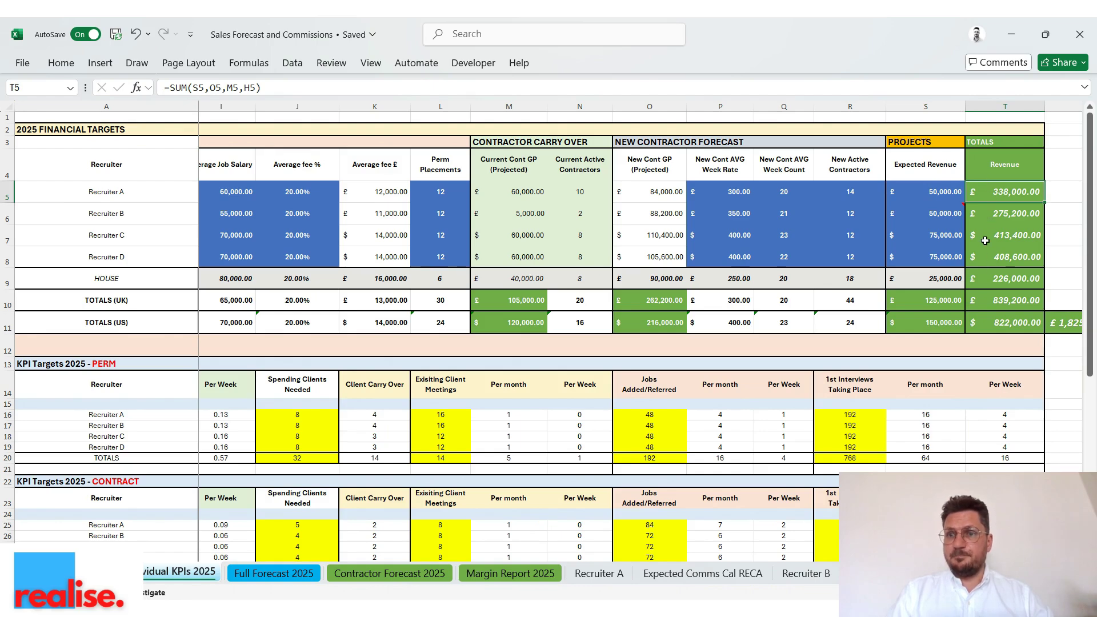
- Review the recruiters' remuneration targets and the company, recruiter and delivery billings on the Full Forecast 2025 sheet
scroll(985, 192, "left", 3)
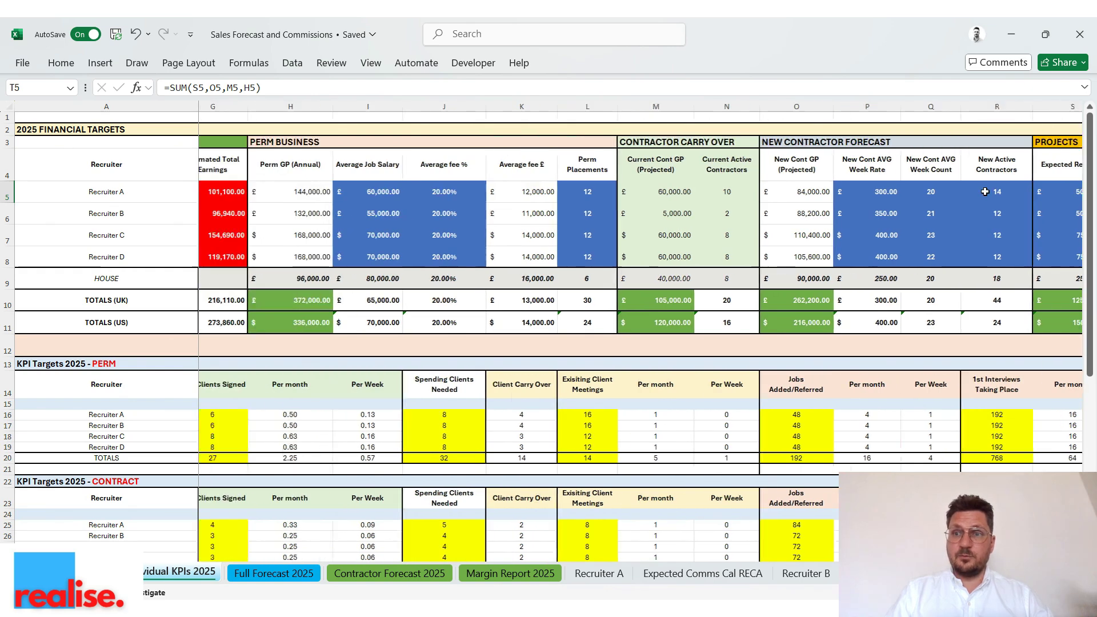
scroll(985, 191, "left", 3)
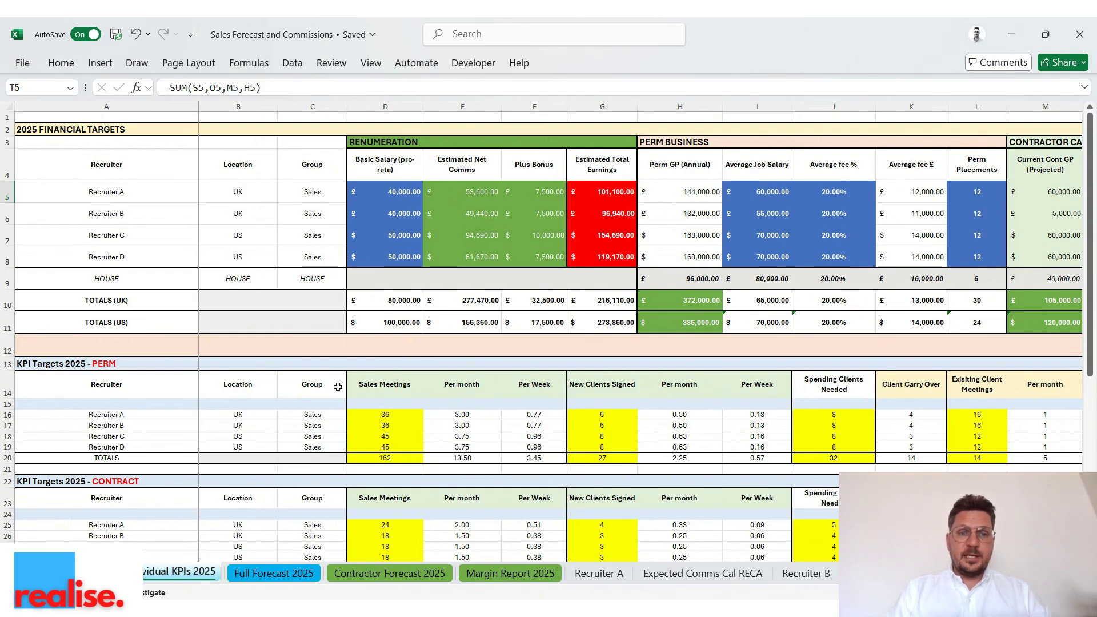
left_click(276, 578)
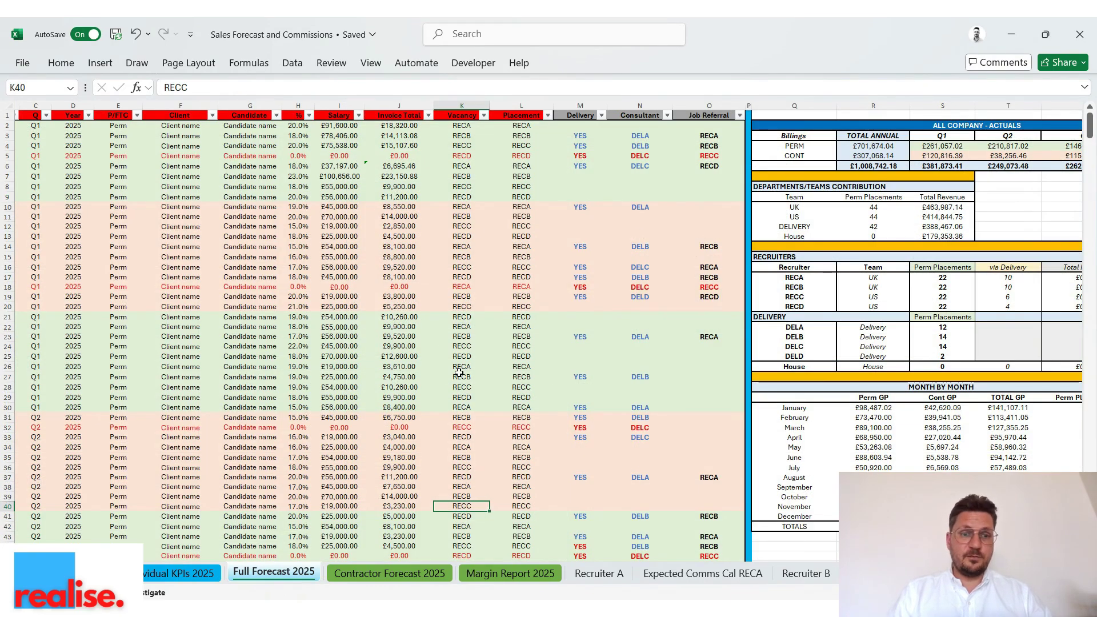
scroll(458, 373, "right", 6)
scroll(459, 372, "right", 5)
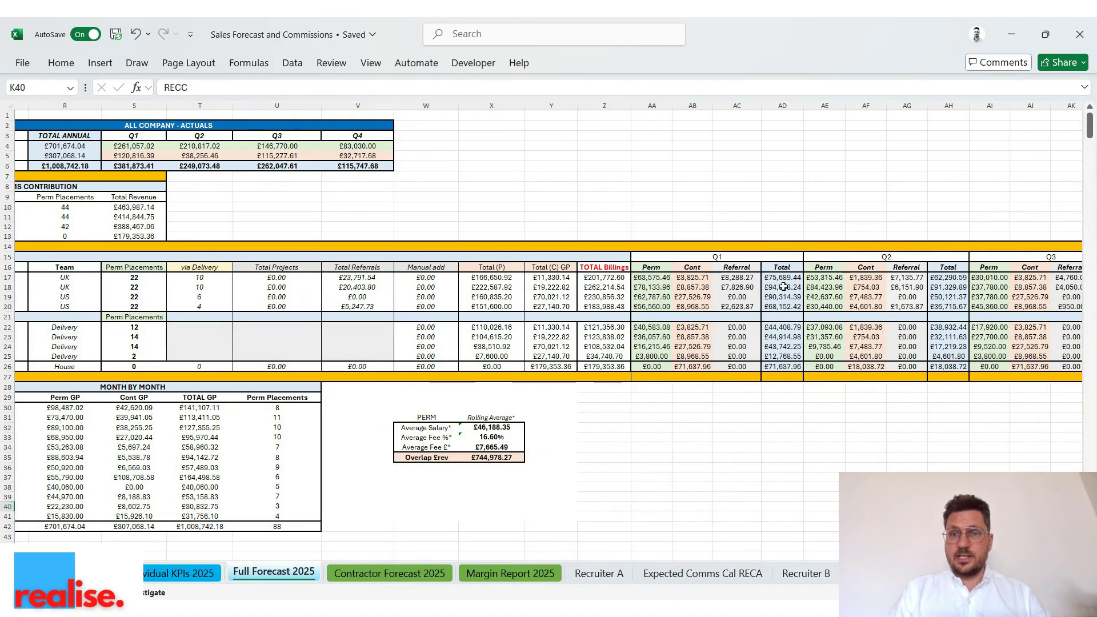
scroll(330, 303, "left", 5)
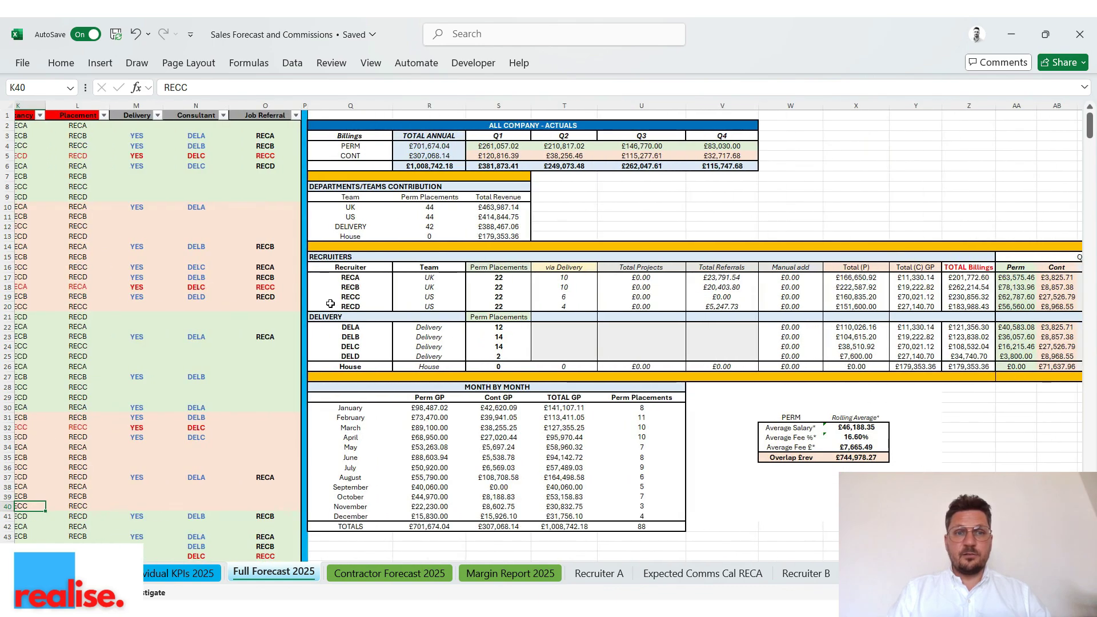
- Check the Q1 gross and net commission formulas on the Recruiter A sheet, and view the matching Recruiter B sheet
left_click(598, 575)
scroll(594, 433, "up", 6)
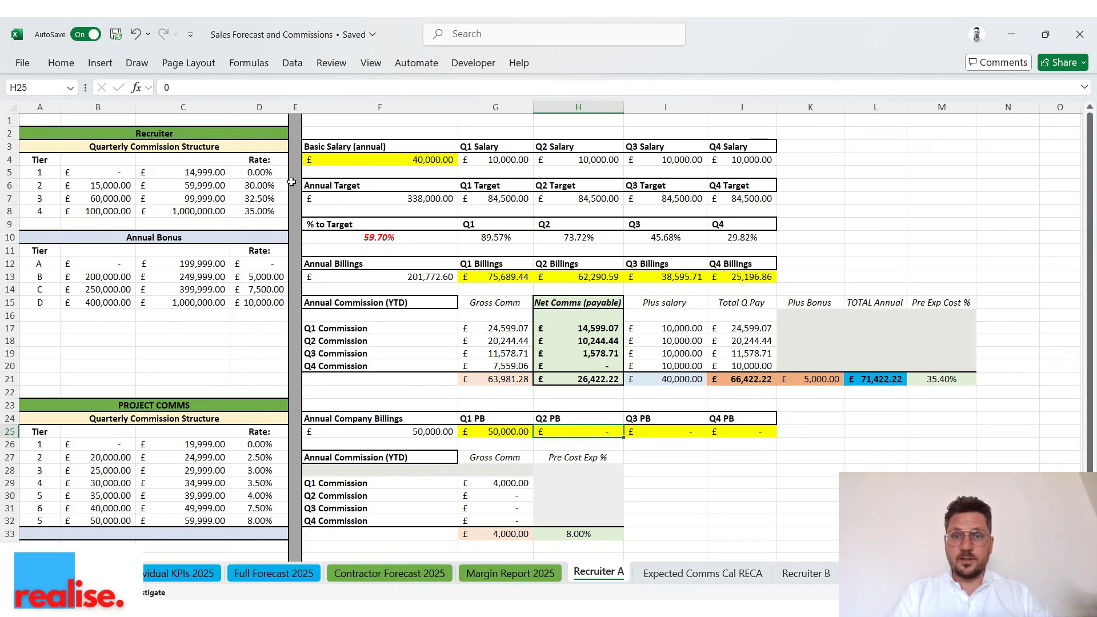
left_click(560, 328)
left_click(516, 327)
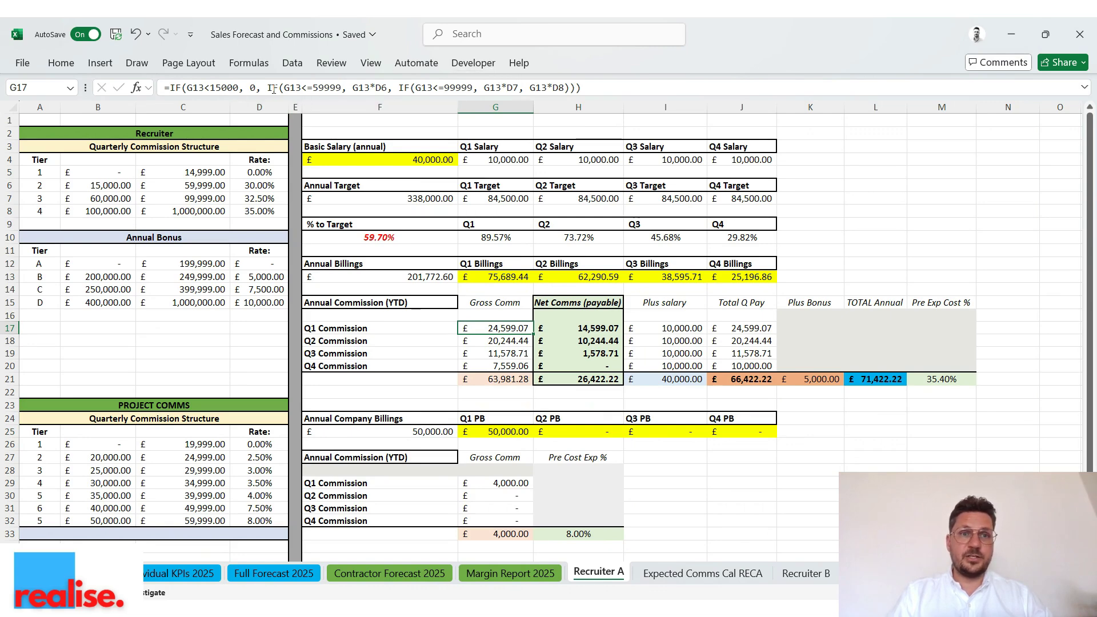
left_click(560, 332)
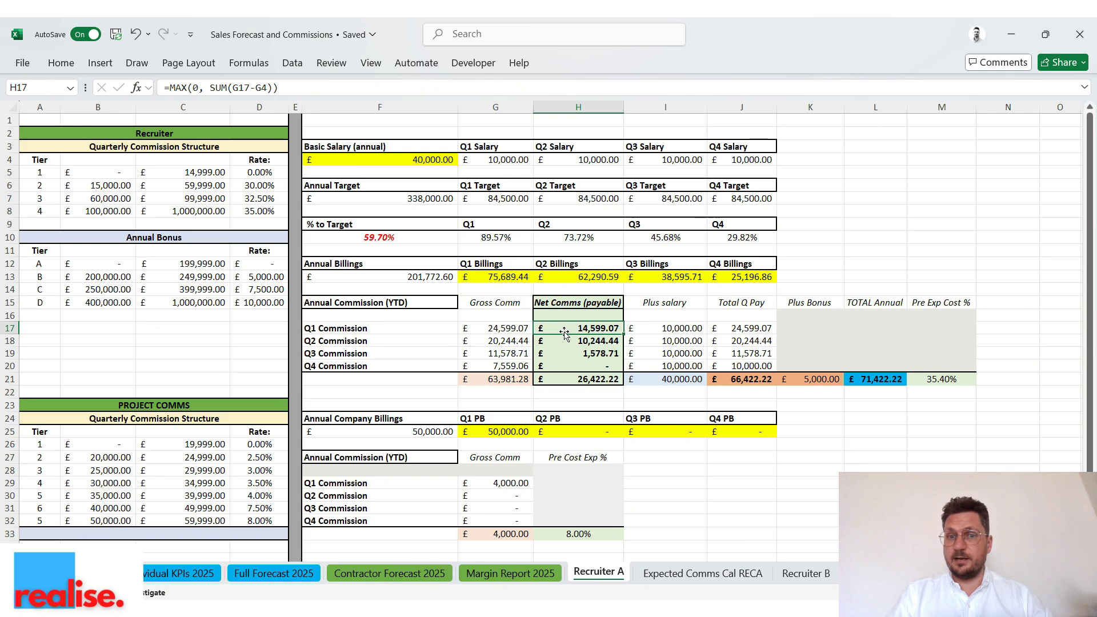
left_click(483, 329)
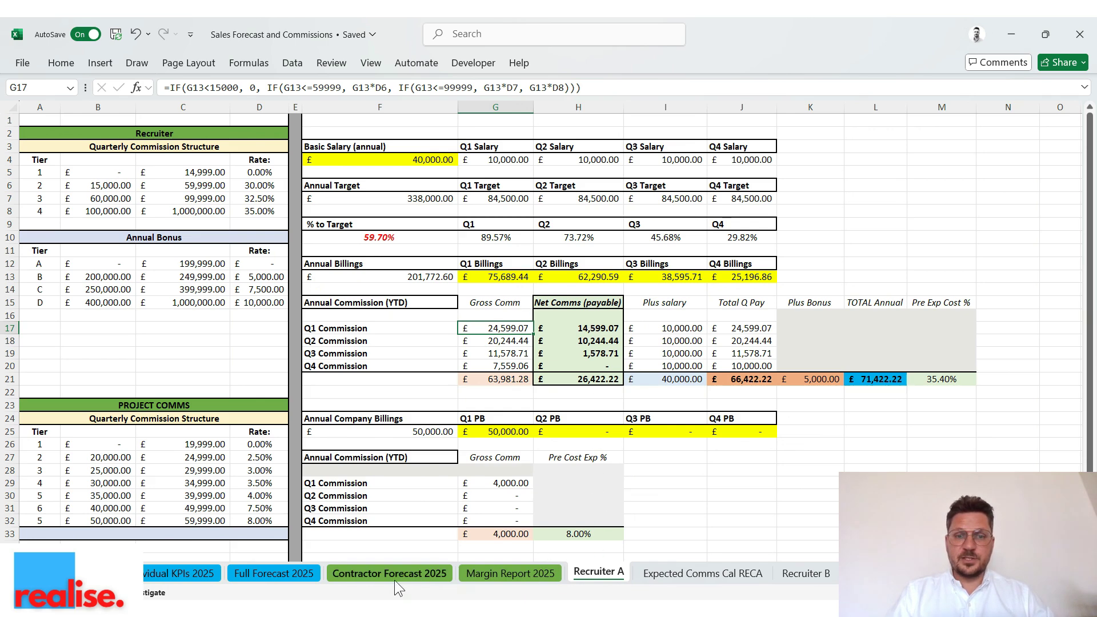
left_click(802, 573)
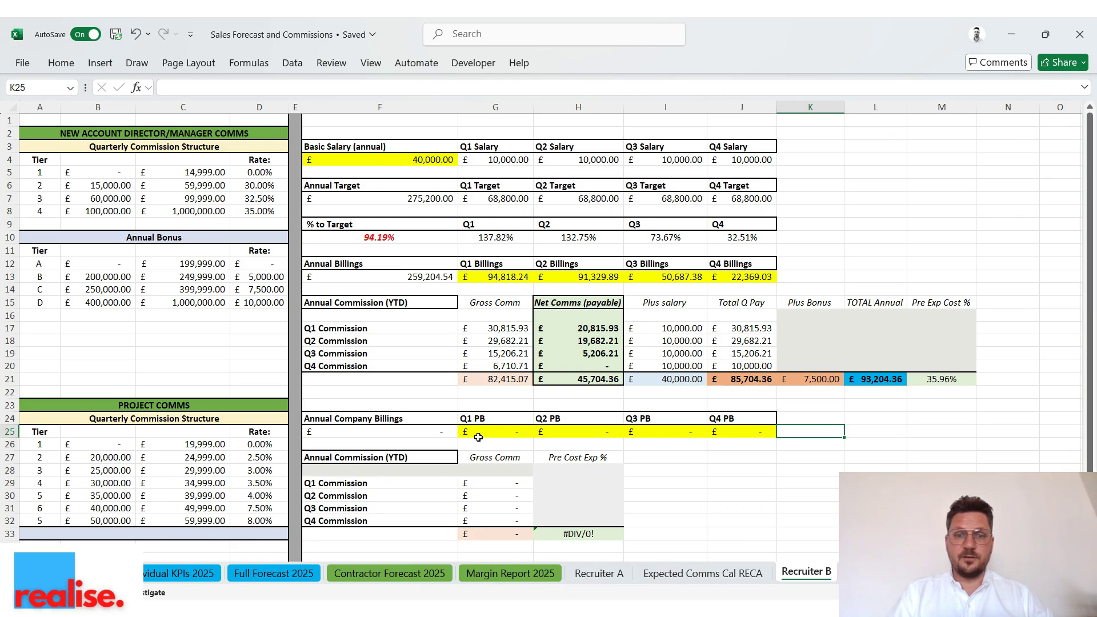
- Review the financial targets and the perm, contract and combined KPI targets on the Individual KPIs 2025 sheet
left_click(191, 572)
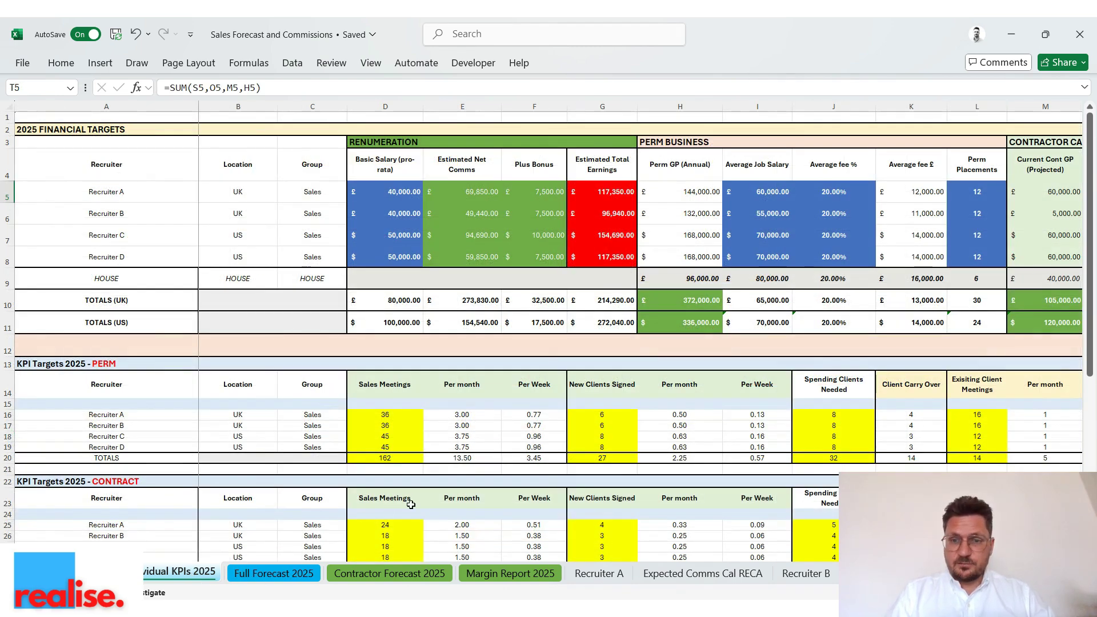
scroll(411, 505, "down", 2)
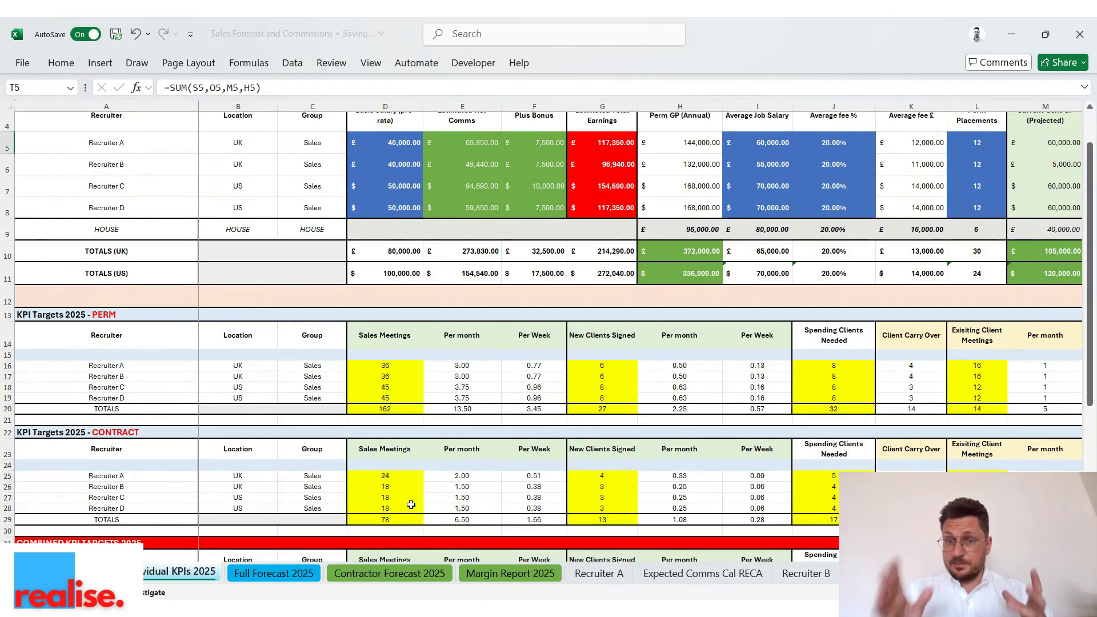
scroll(657, 348, "right", 3)
scroll(658, 348, "right", 3)
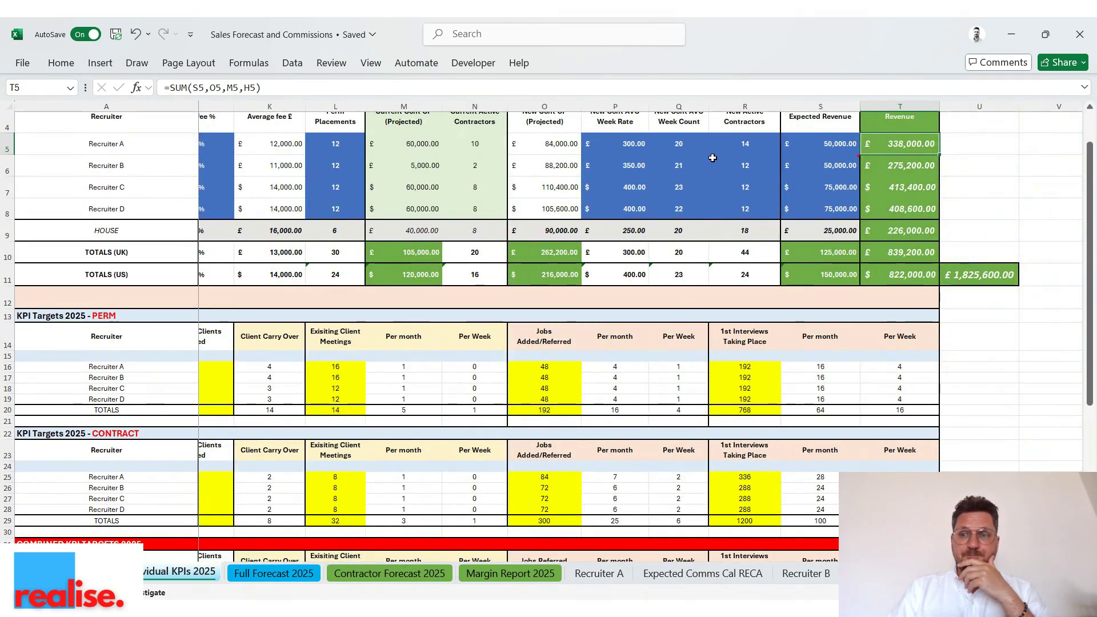
scroll(712, 158, "up", 2)
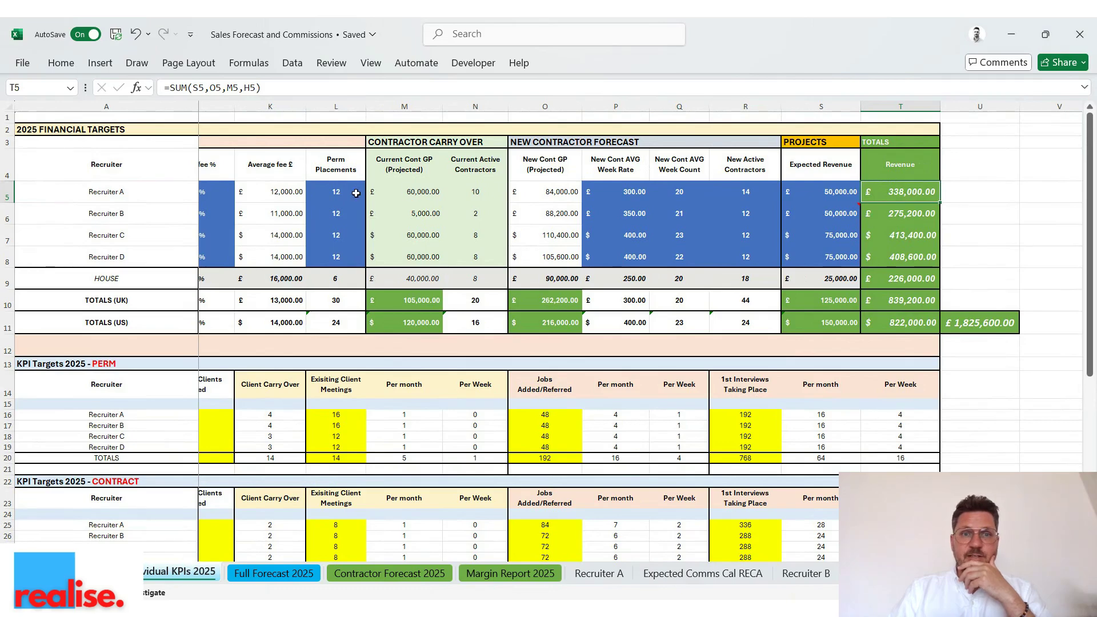
scroll(356, 193, "left", 3)
scroll(356, 193, "left", 1)
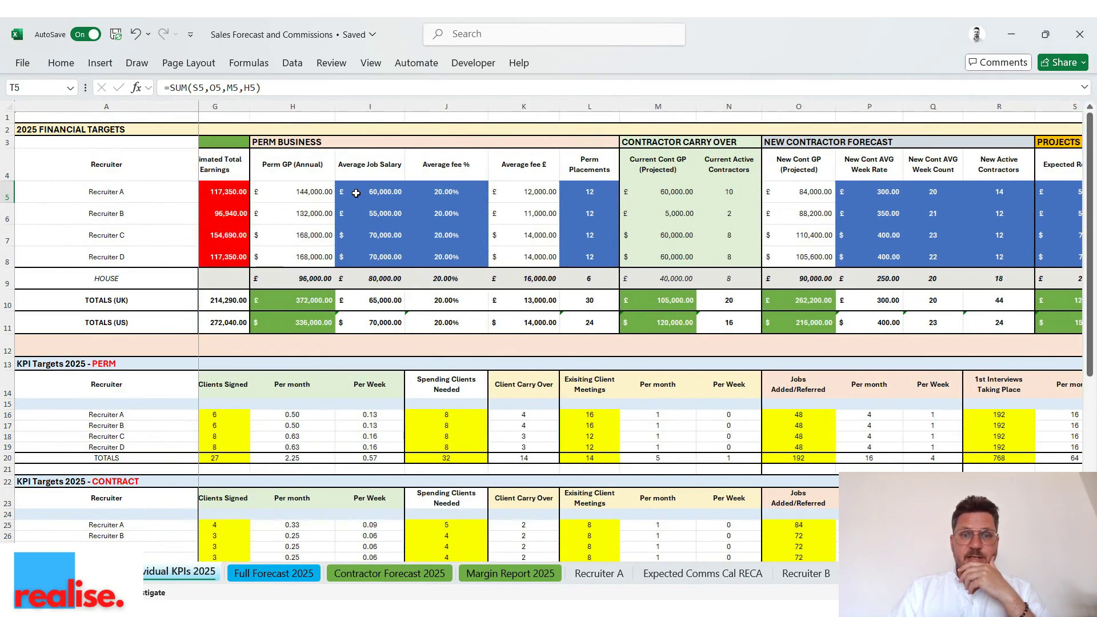
scroll(379, 327, "left", 3)
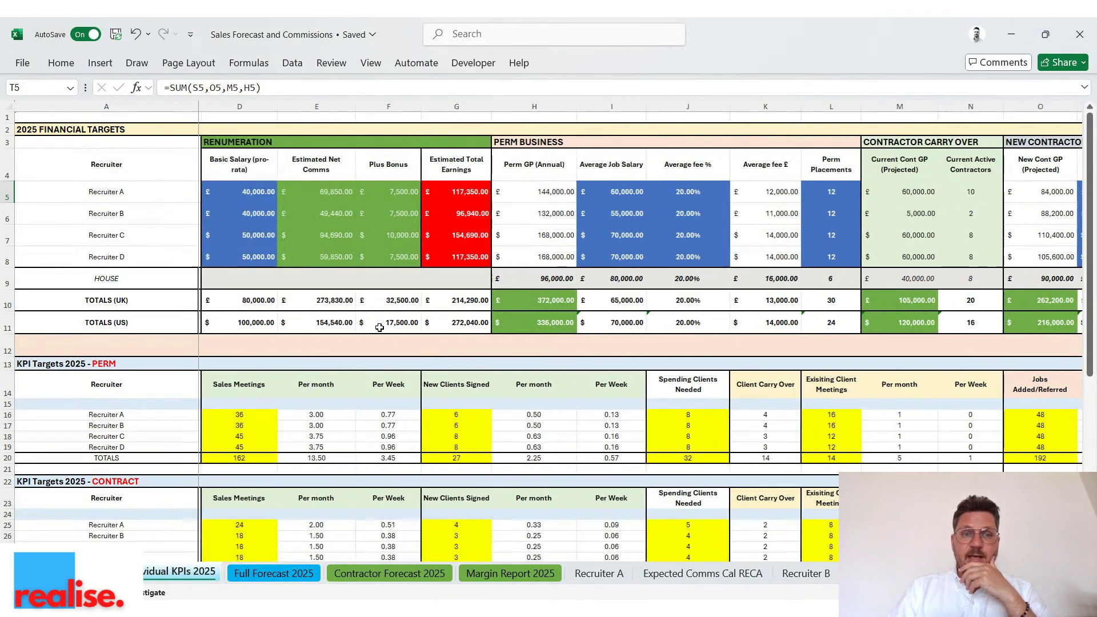
scroll(379, 327, "left", 1)
scroll(379, 327, "down", 3)
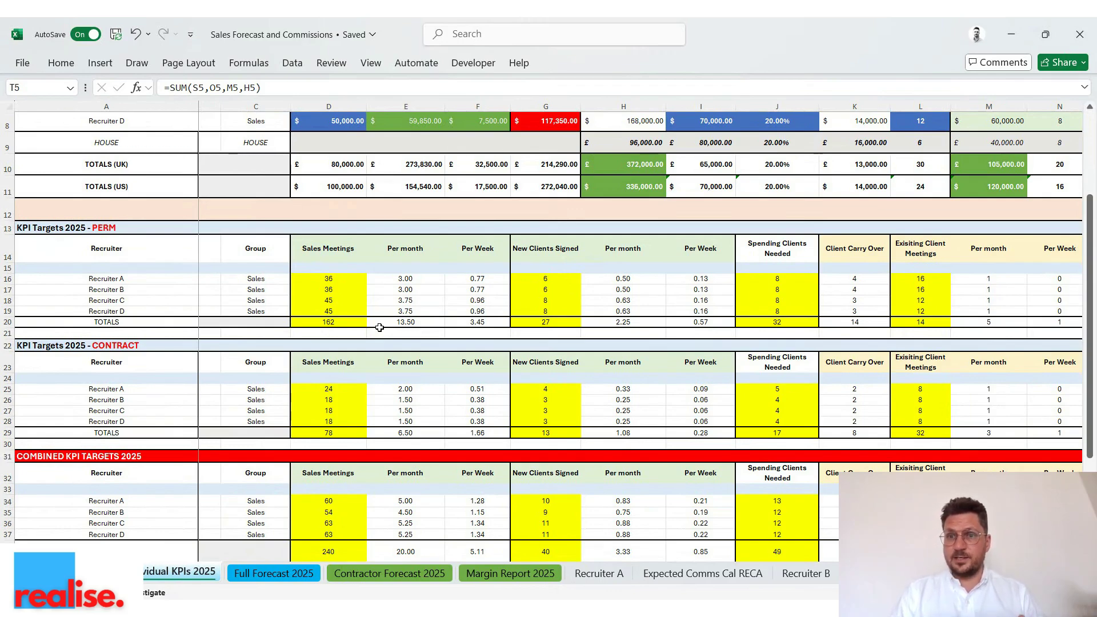
- Check Recruiter A's perm placements target and the perm KPI cells for spending clients needed, client carry over, new clients signed and sales meetings
scroll(742, 297, "up", 3)
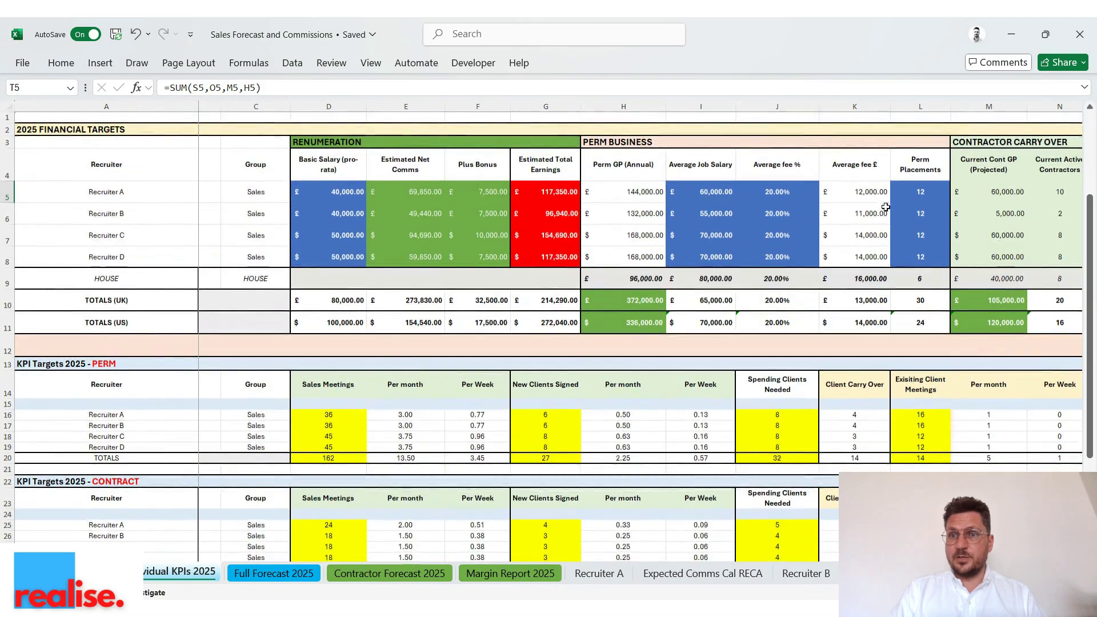
scroll(788, 343, "down", 1)
scroll(813, 311, "up", 1)
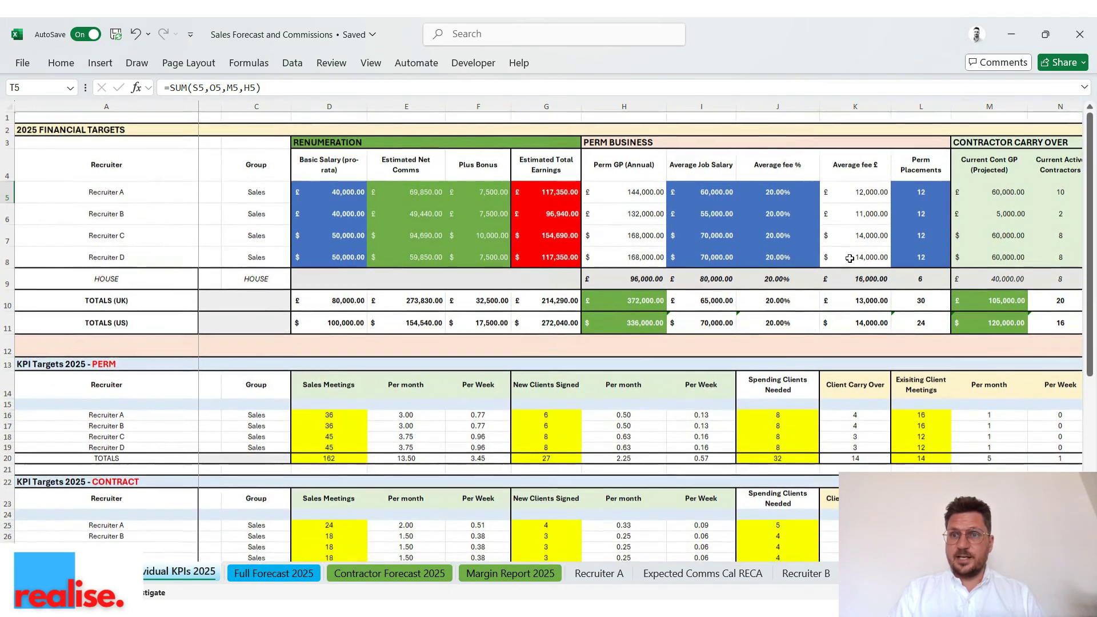
left_click(914, 190)
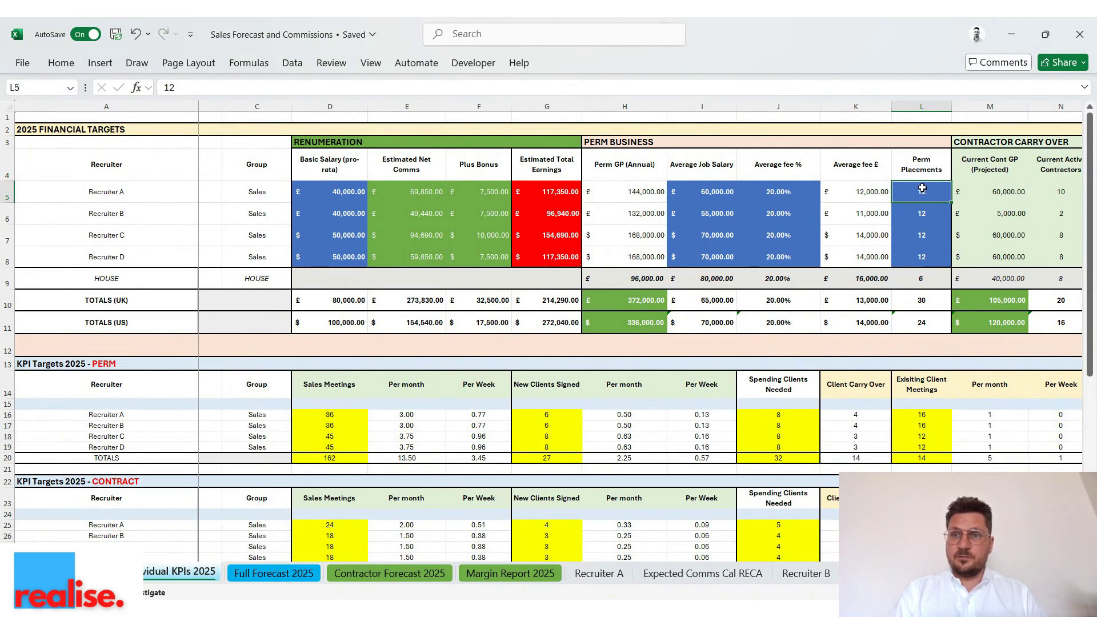
left_click(782, 416)
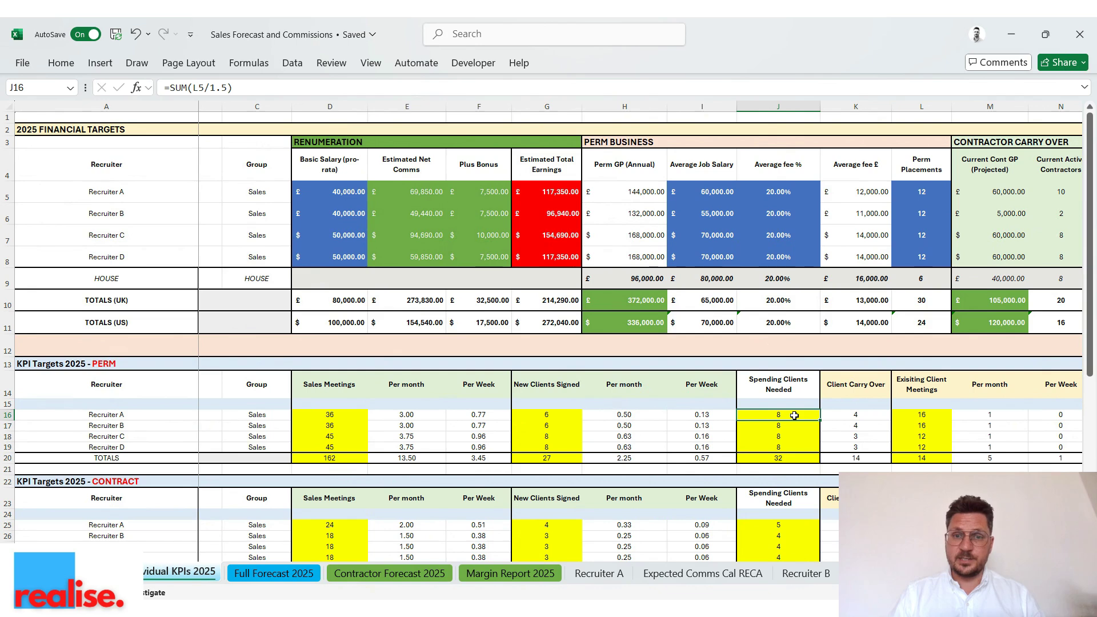
left_click(838, 413)
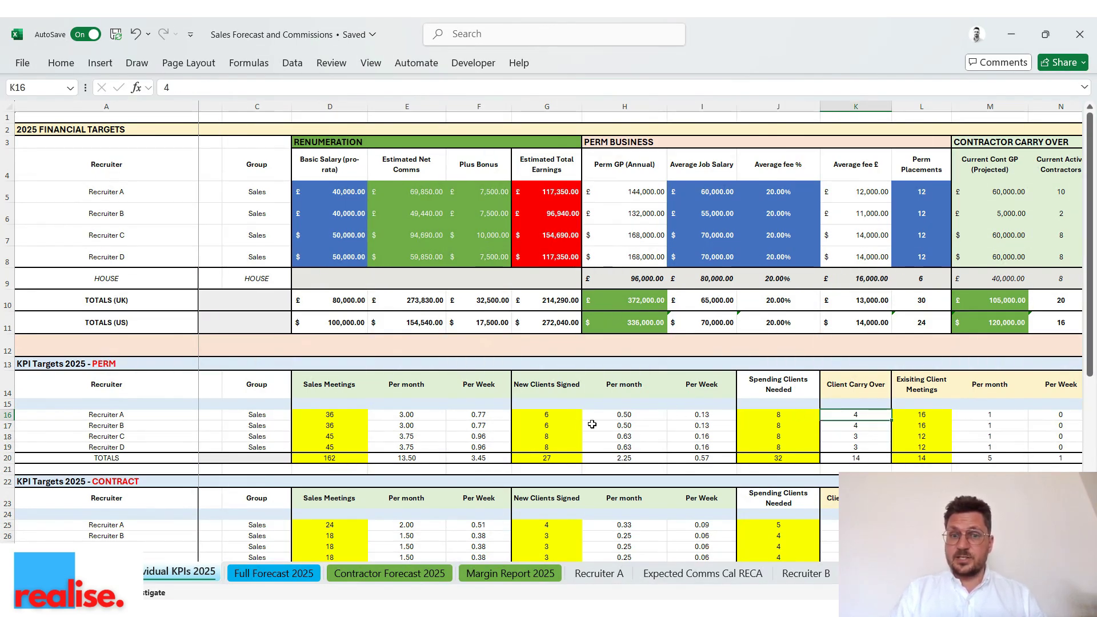
left_click(551, 416)
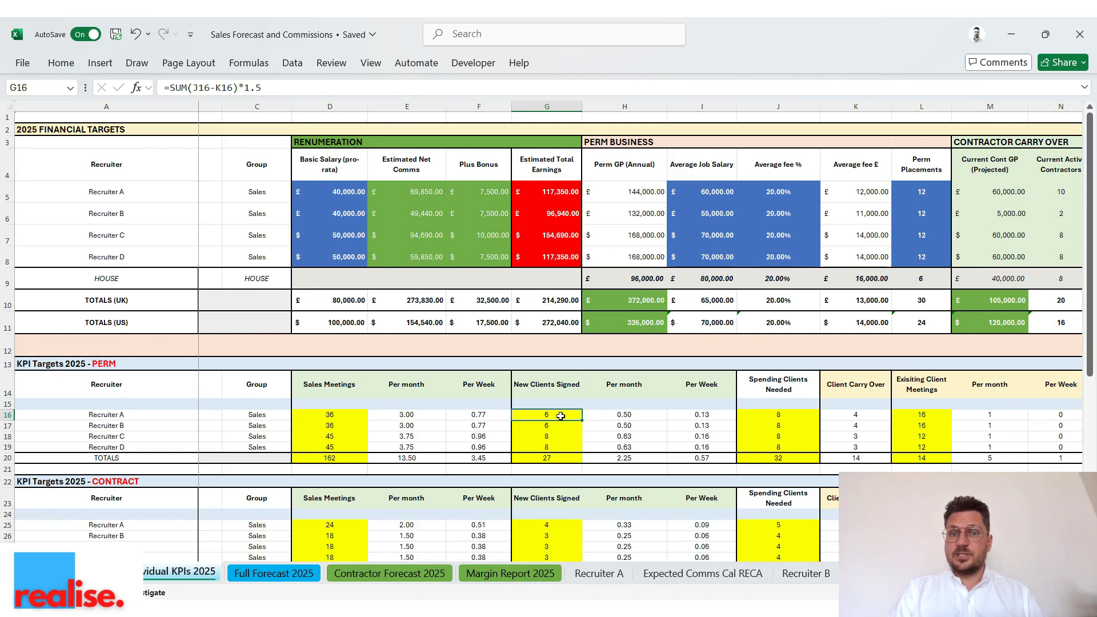
left_click(355, 413)
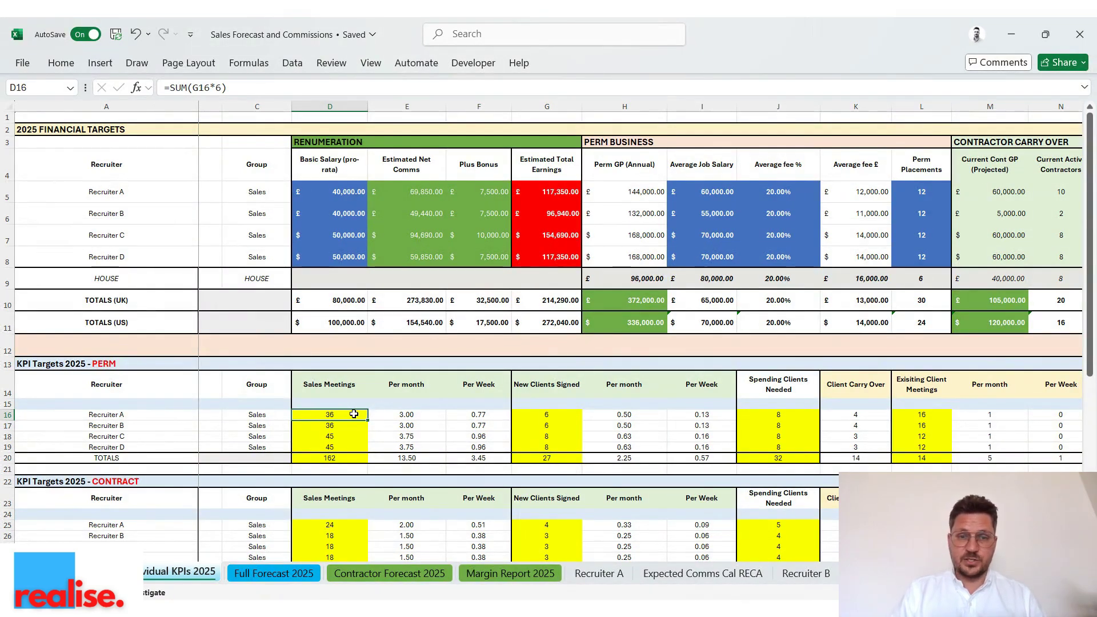
- Check Recruiter A's perm formula for jobs added/referred, and review the contract and combined KPI targets
scroll(600, 407, "right", 4)
scroll(600, 407, "right", 2)
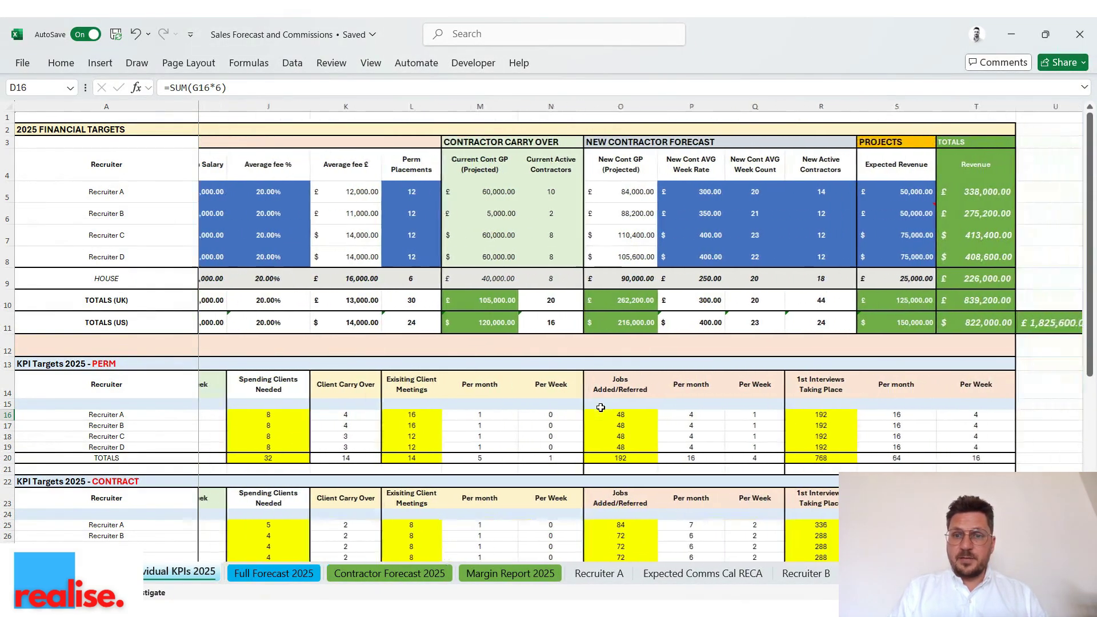
left_click(619, 416)
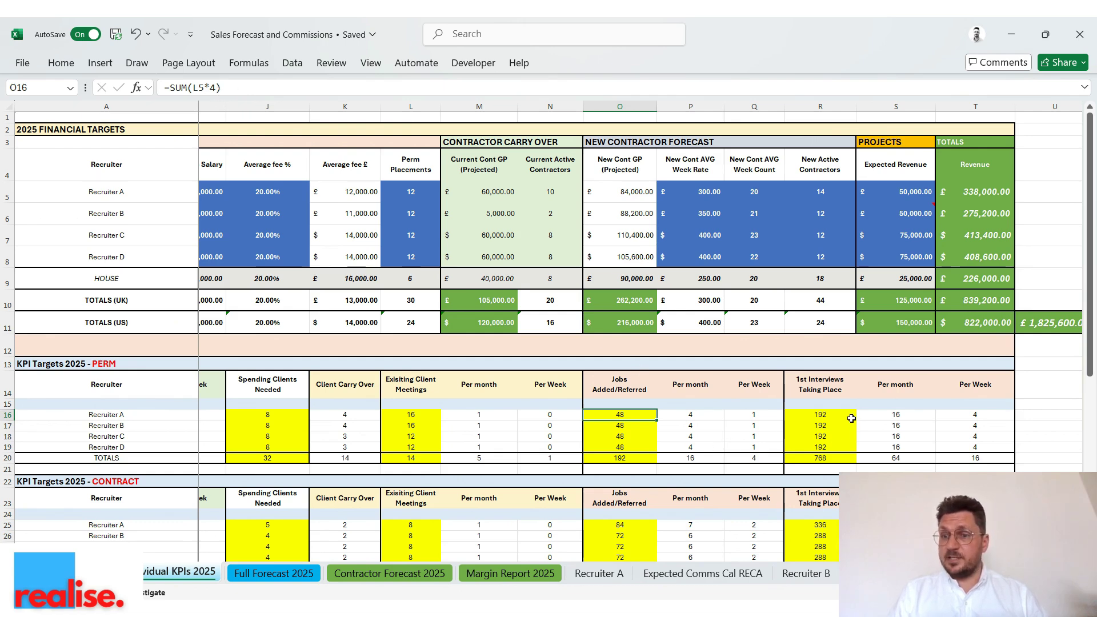
scroll(660, 441, "down", 4)
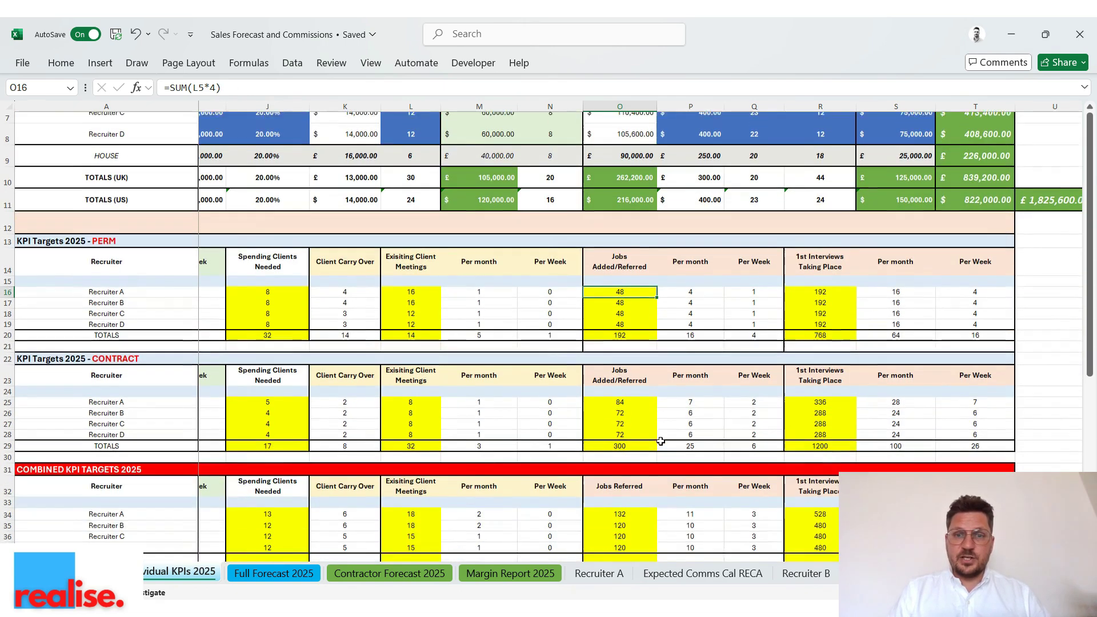
scroll(303, 356, "left", 5)
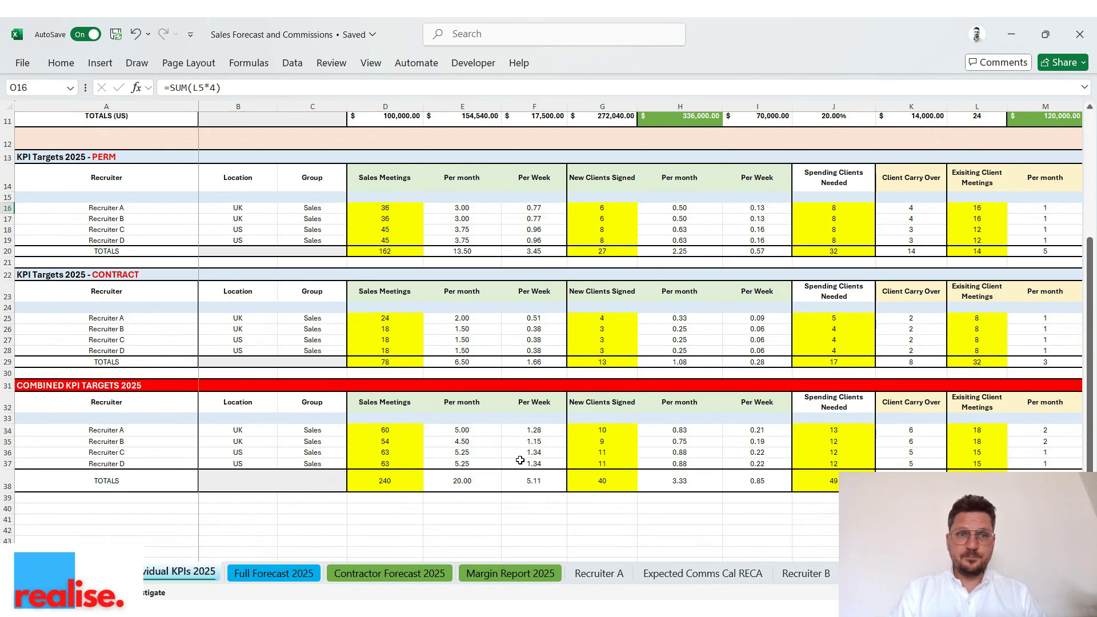
scroll(520, 460, "up", 4)
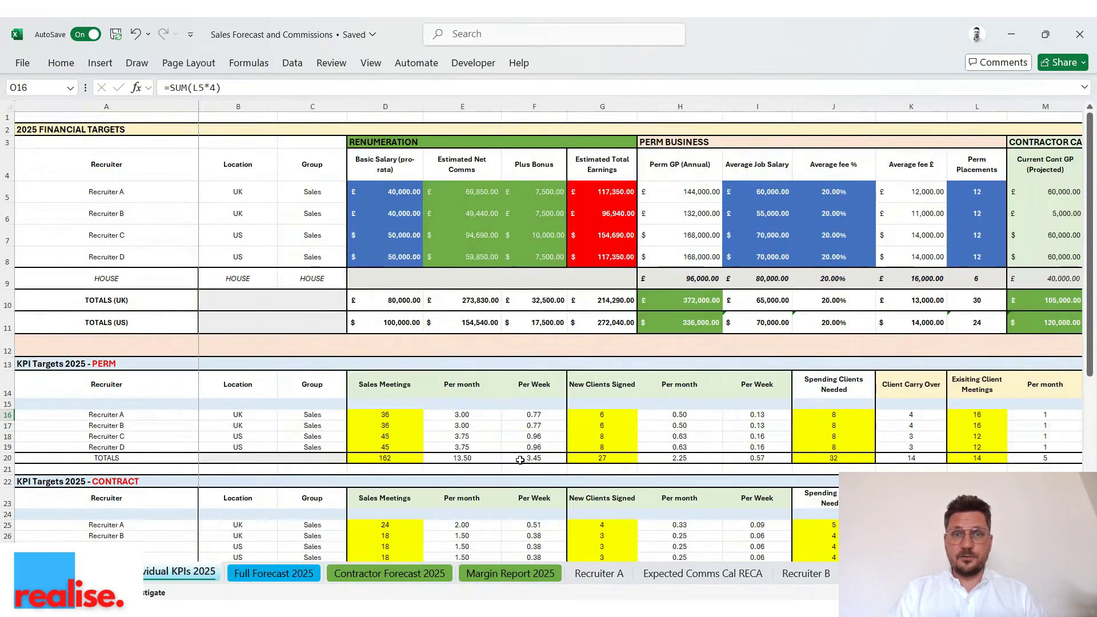